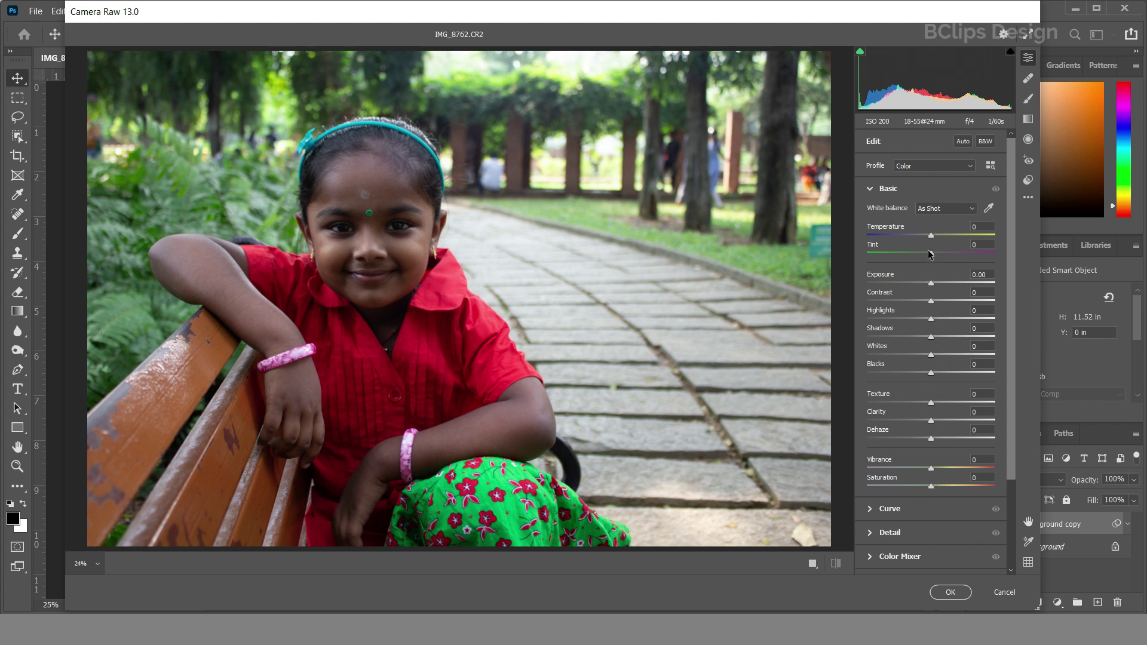
- Set Temperature to -13, Exposure to +0.55, Contrast to +7, Highlights to -100 and Shadows to +100 in the basic adjustments
{"action": "left_click_drag", "start_coordinate": [931, 237], "coordinate": [920, 238]}
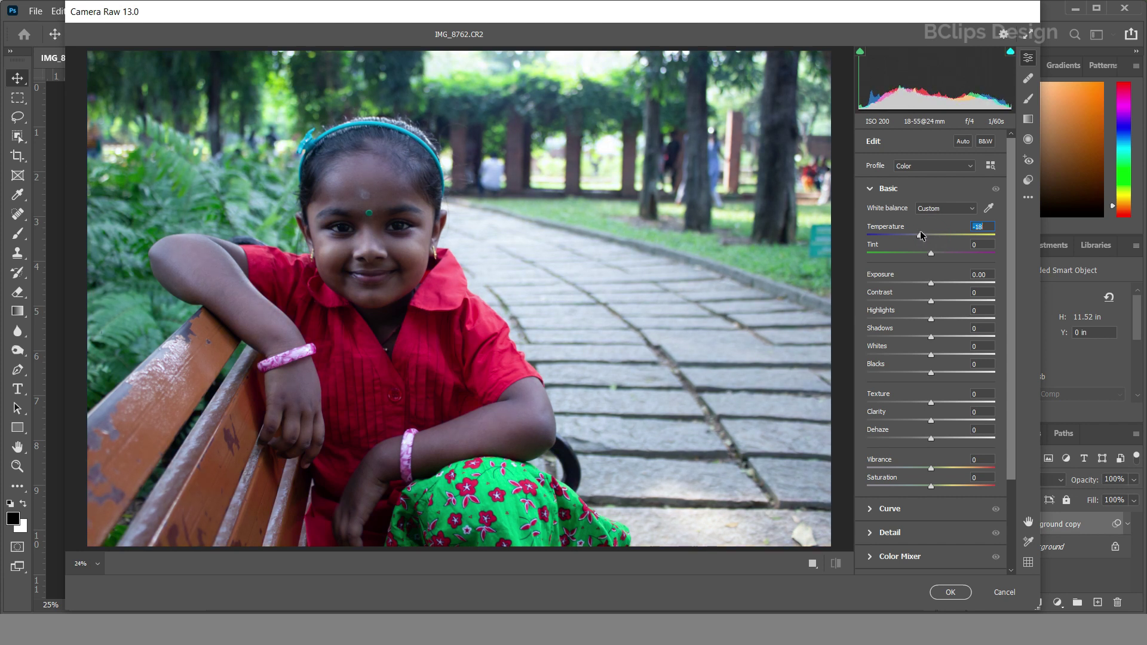
{"action": "left_click_drag", "start_coordinate": [924, 234], "coordinate": [925, 235]}
{"action": "left_click_drag", "start_coordinate": [931, 286], "coordinate": [938, 285]}
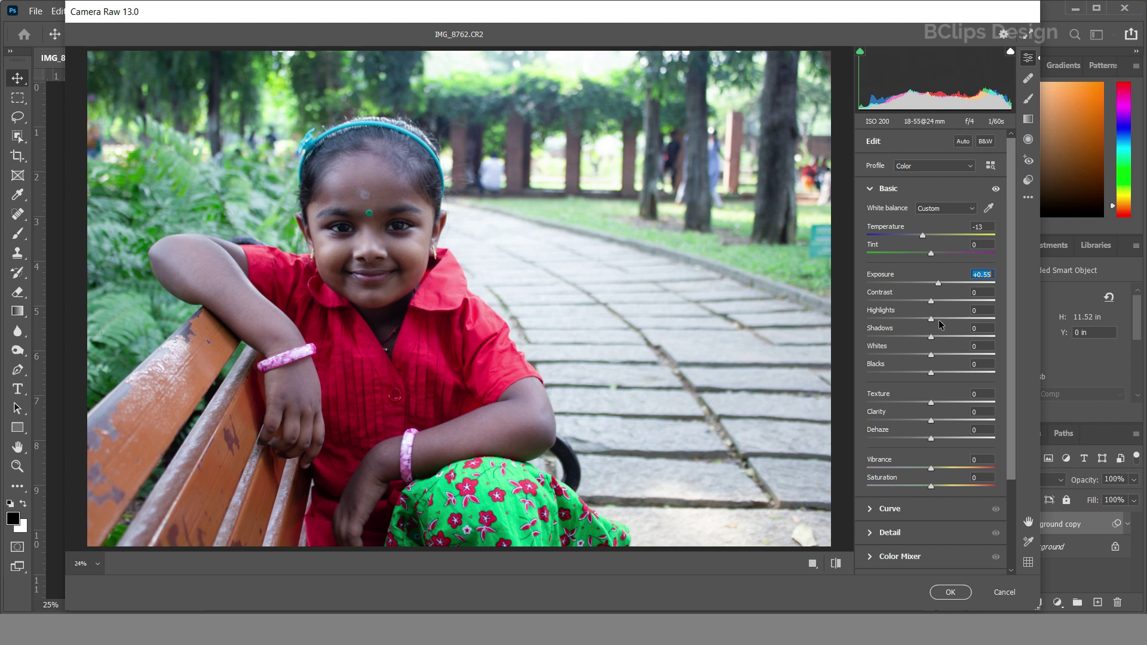
{"action": "left_click_drag", "start_coordinate": [932, 303], "coordinate": [867, 317]}
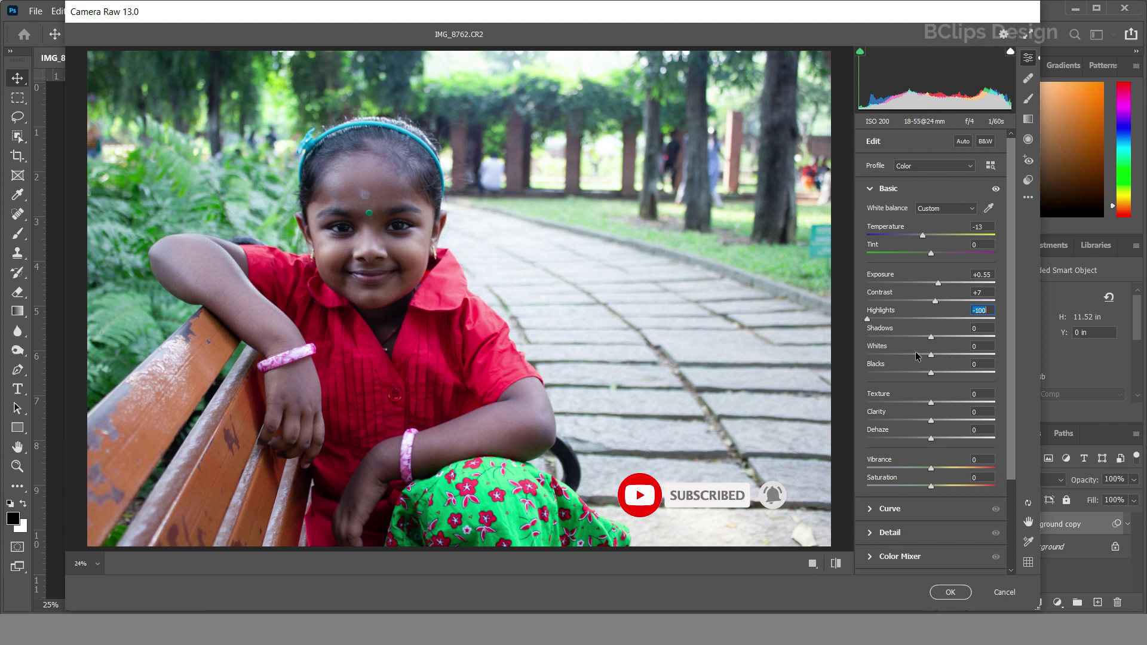
{"action": "left_click_drag", "start_coordinate": [931, 338], "coordinate": [1050, 339]}
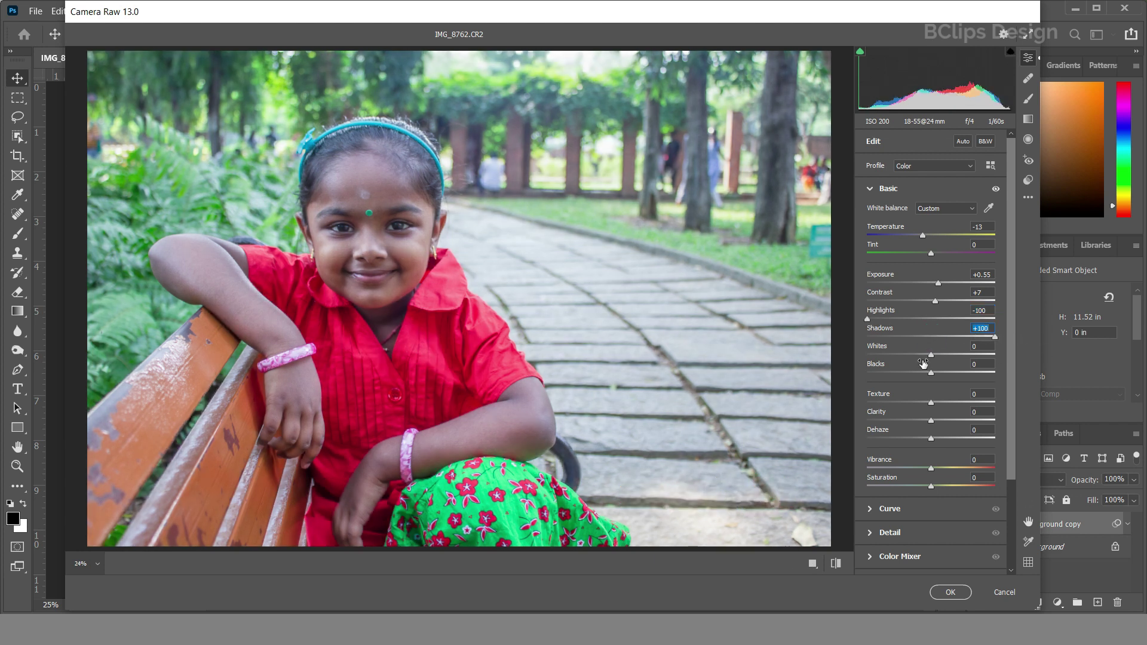
- Set Whites to +12, Blacks to -23, Texture to +8, Clarity to +7, Dehaze to +12, Vibrance to -12, Saturation to +13 and Highlights to -93
{"action": "left_click_drag", "start_coordinate": [931, 357], "coordinate": [907, 469]}
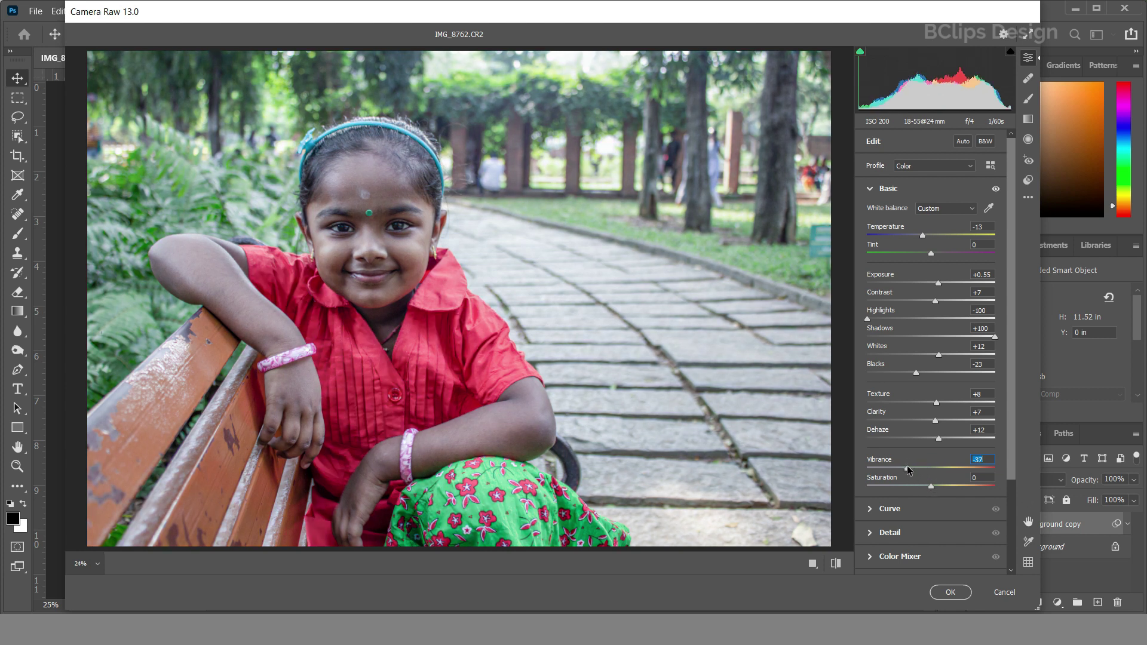
{"action": "left_click_drag", "start_coordinate": [905, 469], "coordinate": [923, 470]}
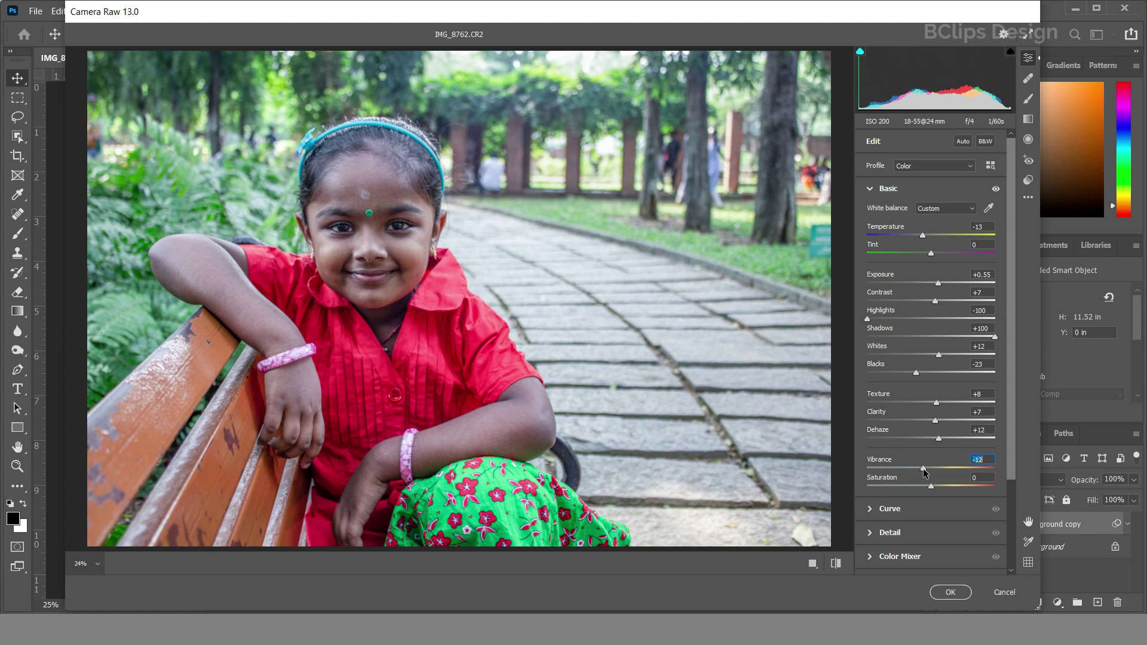
{"action": "left_click_drag", "start_coordinate": [930, 485], "coordinate": [941, 483]}
{"action": "left_click", "coordinate": [994, 337]}
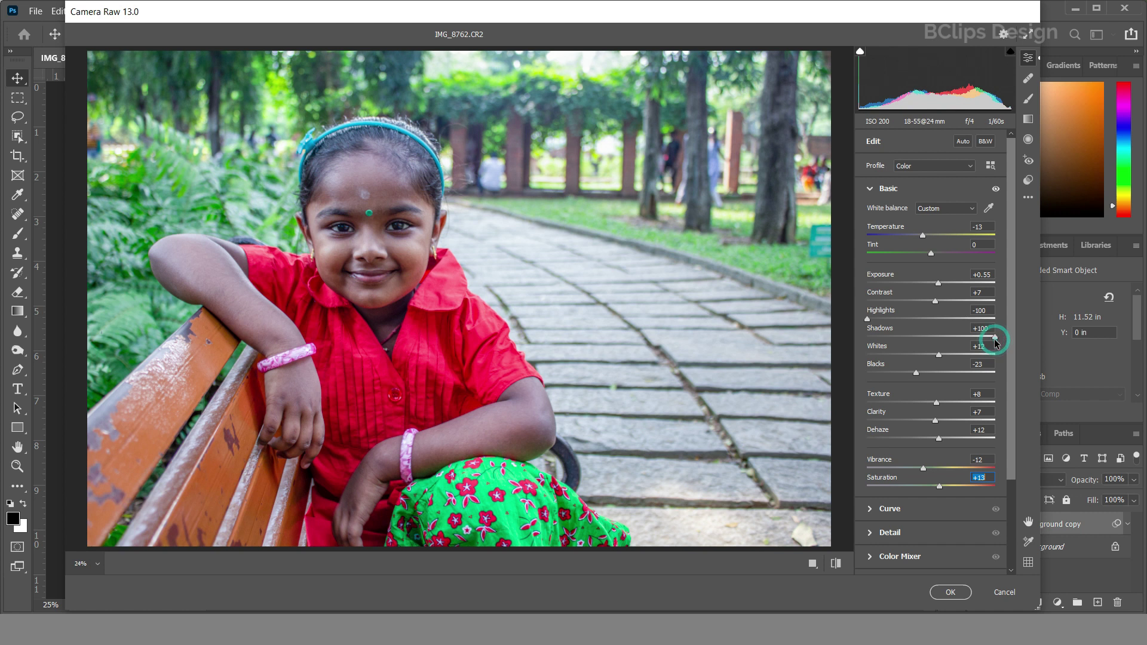
{"action": "left_click_drag", "start_coordinate": [867, 319], "coordinate": [871, 319]}
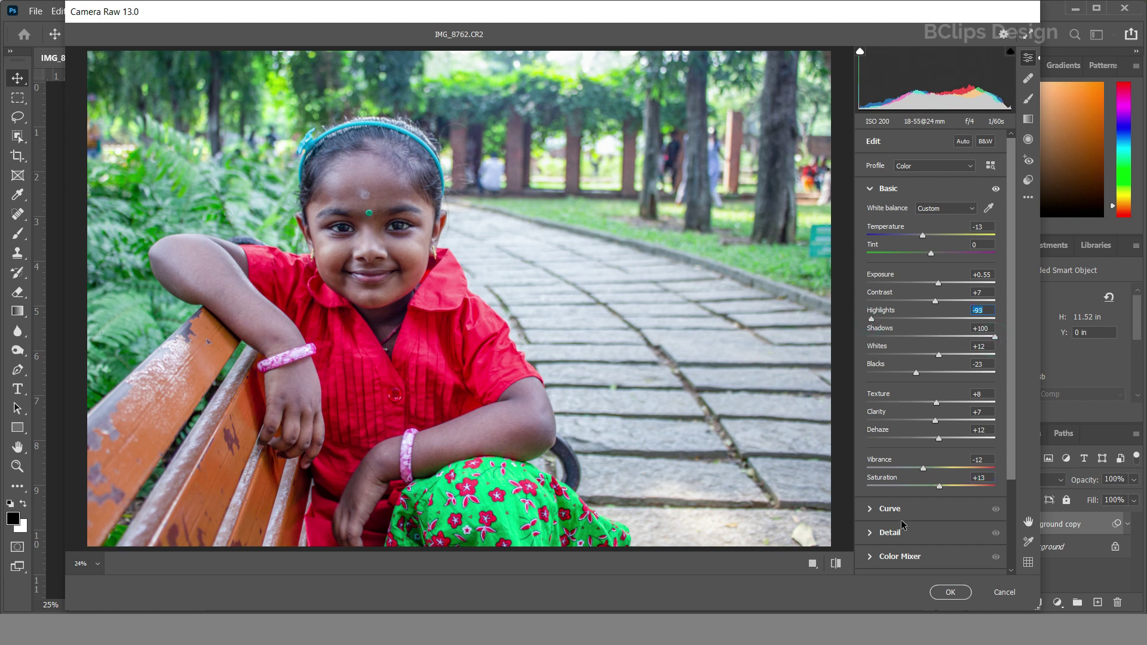
- Adjust the parametric tone curve with Highlights +20, Lights +16, Darks +7 and Shadows +20
{"action": "left_click", "coordinate": [871, 189]}
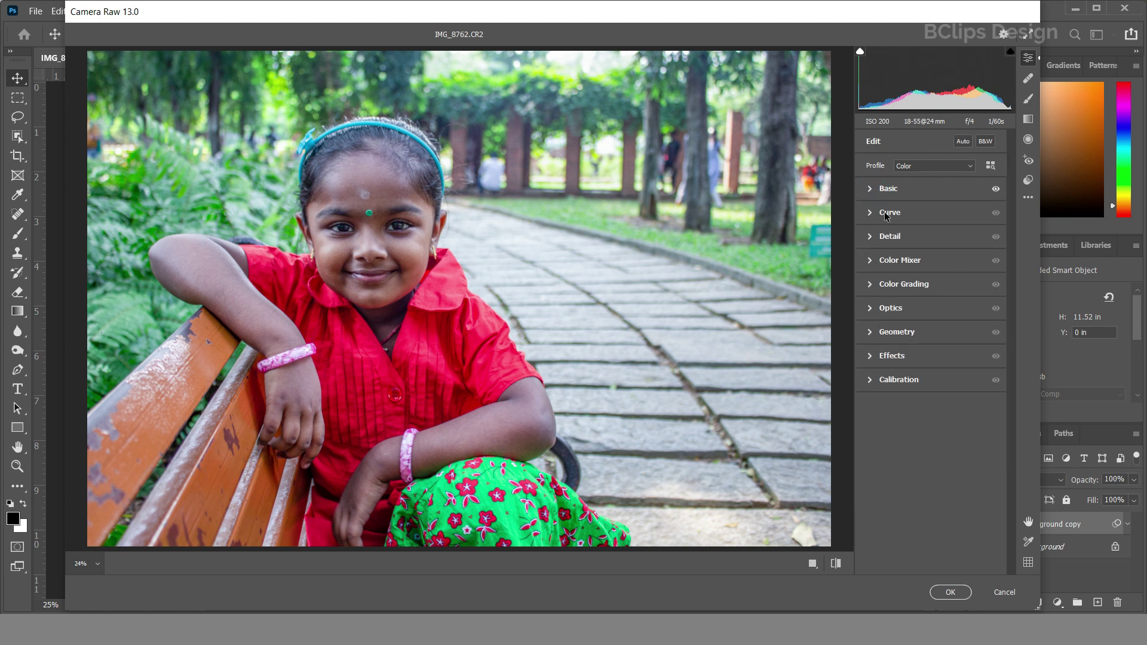
{"action": "left_click", "coordinate": [870, 213]}
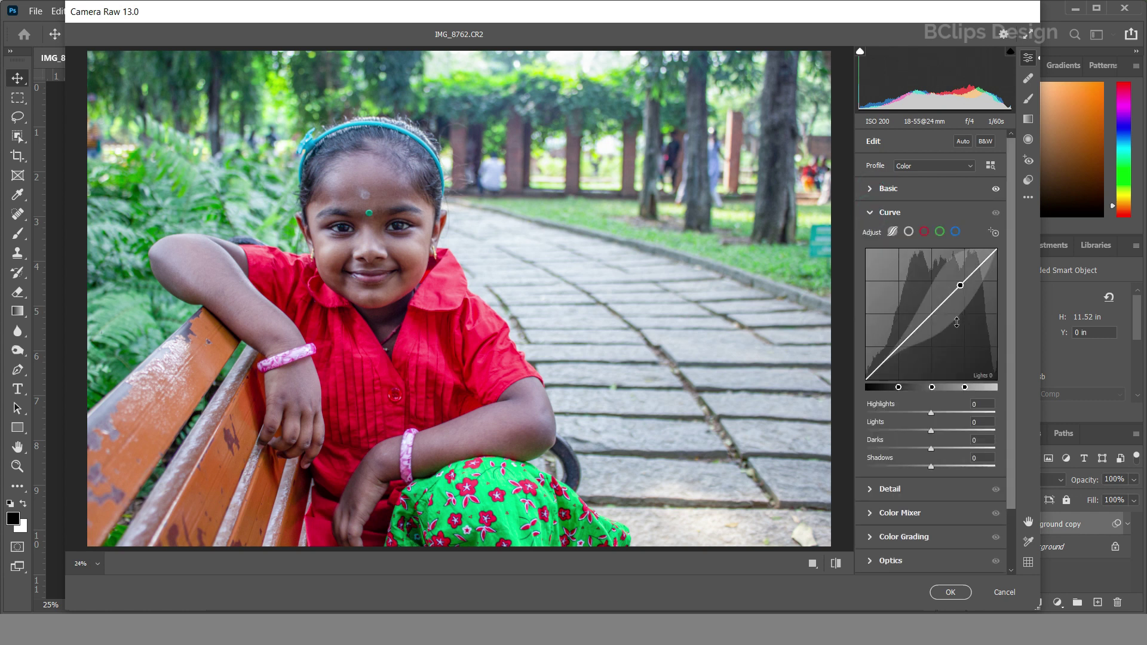
{"action": "left_click_drag", "start_coordinate": [932, 414], "coordinate": [935, 454]}
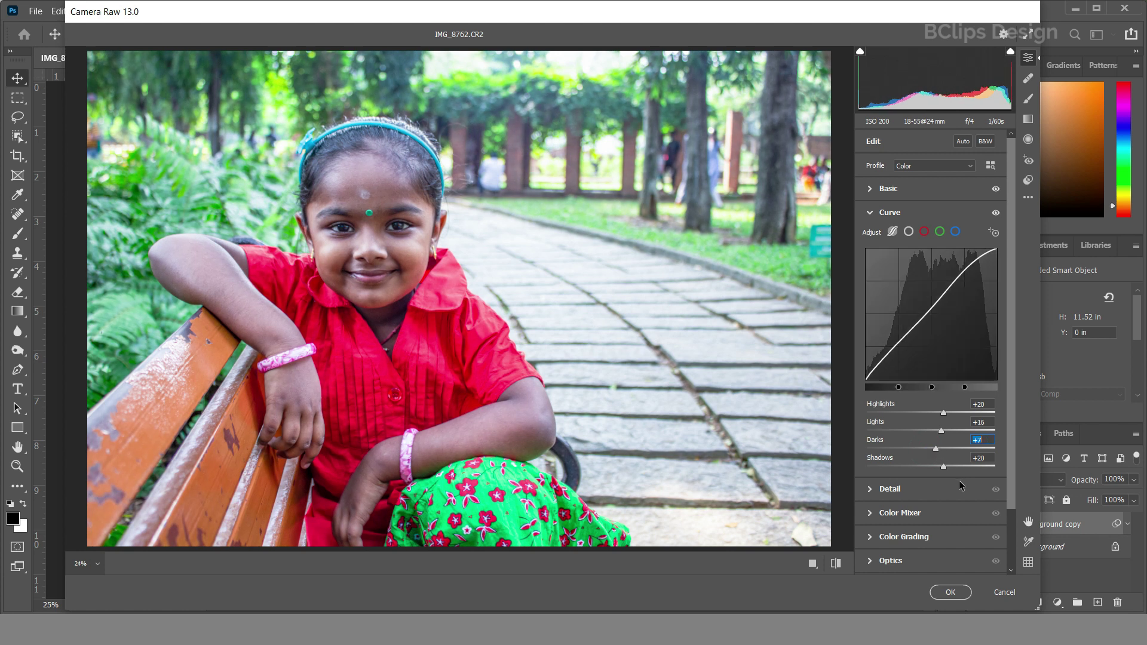
- Set Sharpening to 25, Noise Reduction to 23 and Color Noise Reduction to 11, and apply the Camera Raw filter
{"action": "left_click", "coordinate": [872, 216]}
{"action": "left_click", "coordinate": [870, 237]}
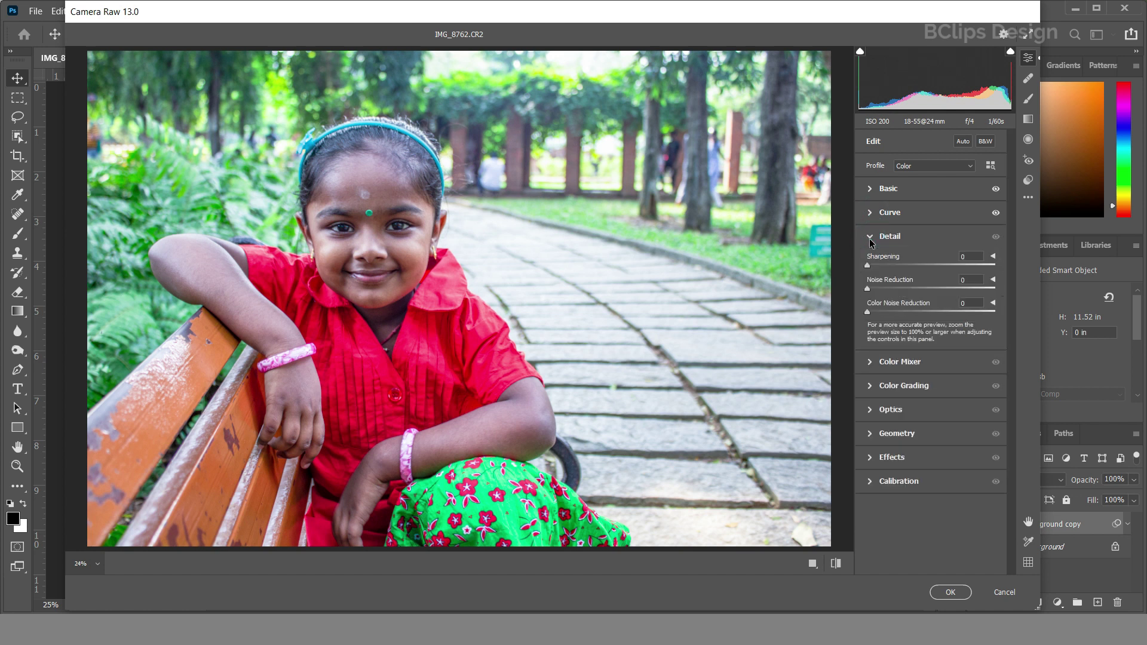
{"action": "left_click_drag", "start_coordinate": [867, 265], "coordinate": [883, 315]}
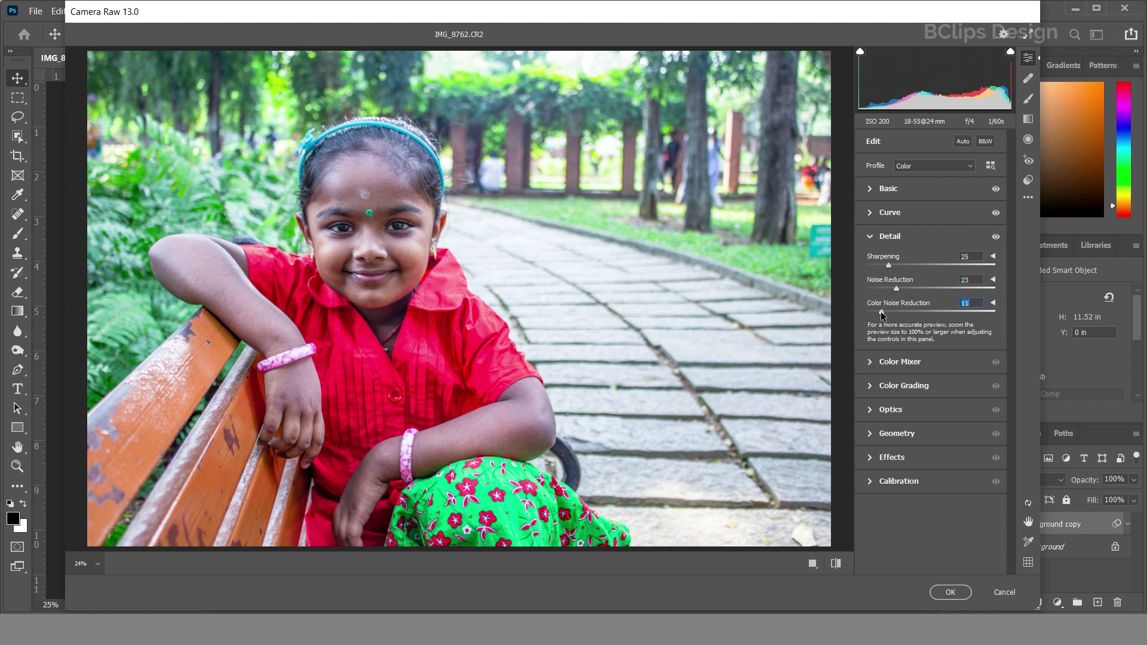
{"action": "left_click", "coordinate": [960, 599]}
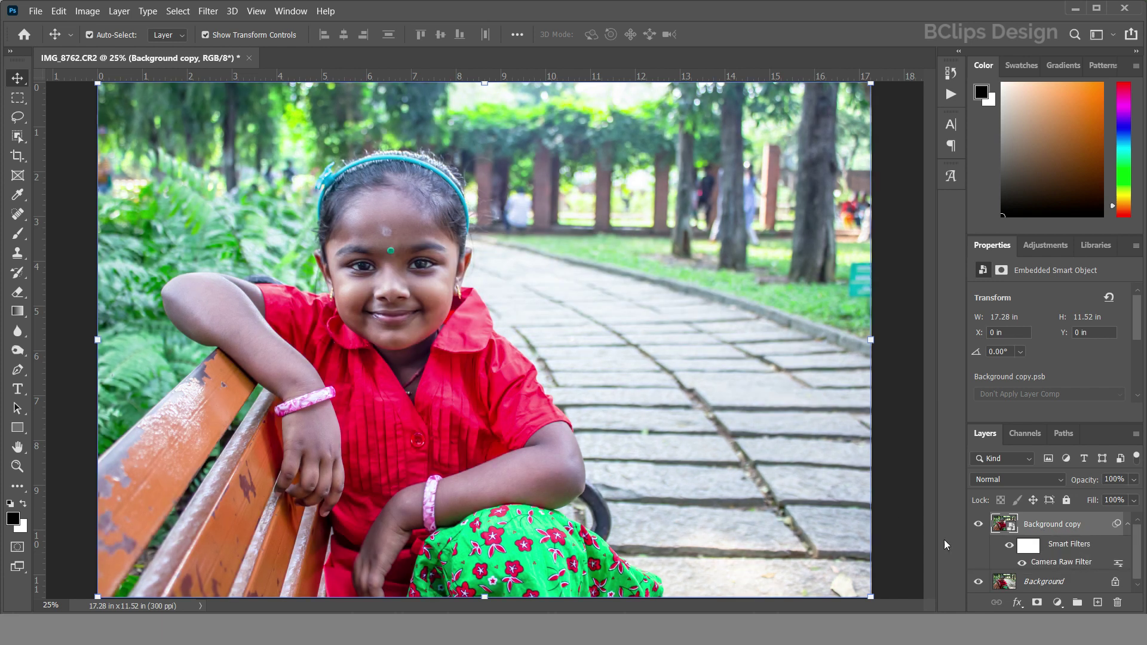
- Hide and show the Background copy layer again to compare the photo before and after the Camera Raw edits
{"action": "left_click", "coordinate": [980, 525]}
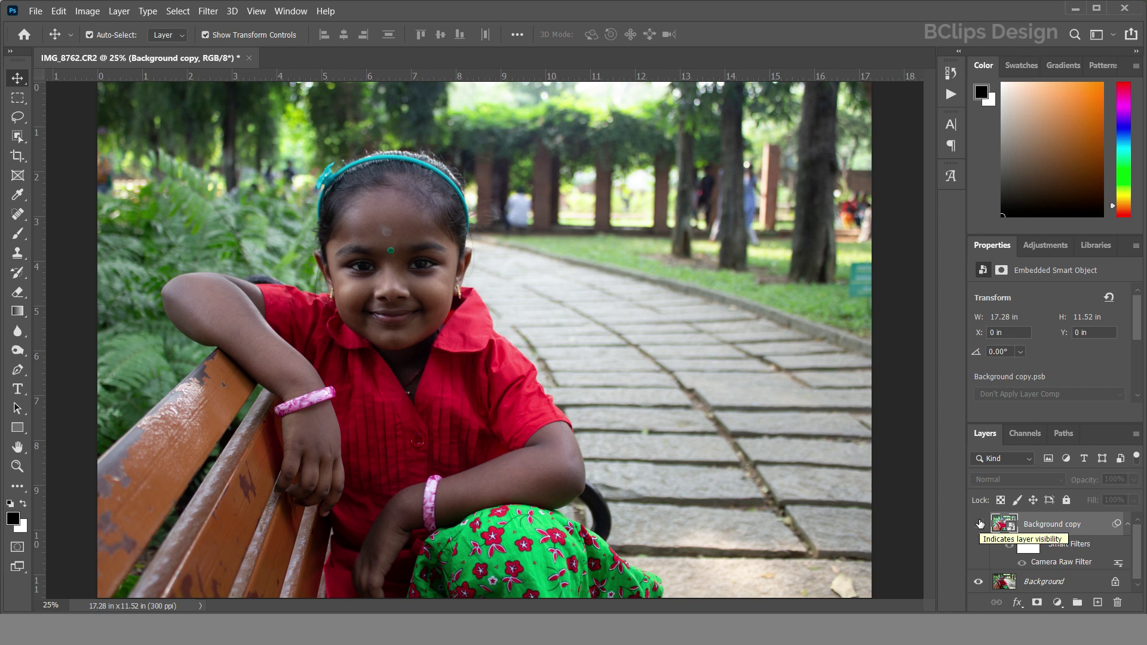
{"action": "left_click", "coordinate": [978, 523]}
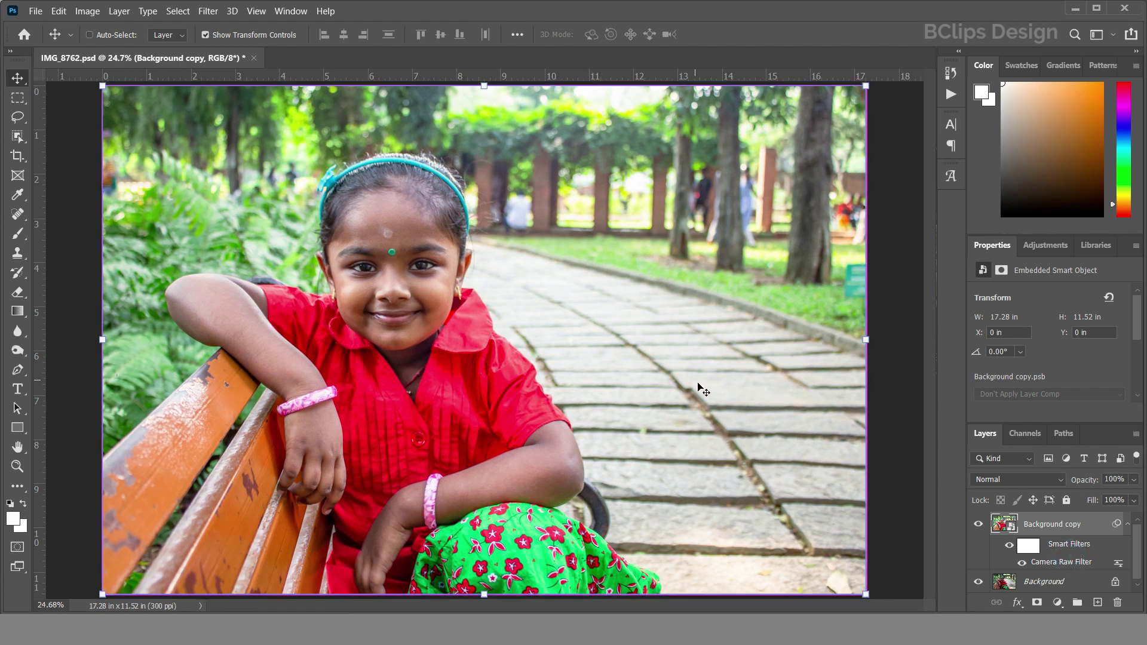
- Add a Channel Mixer adjustment layer above Background copy, with the Red output channel at Red +99% and Green +45%
{"action": "key", "text": "ctrl+minus"}
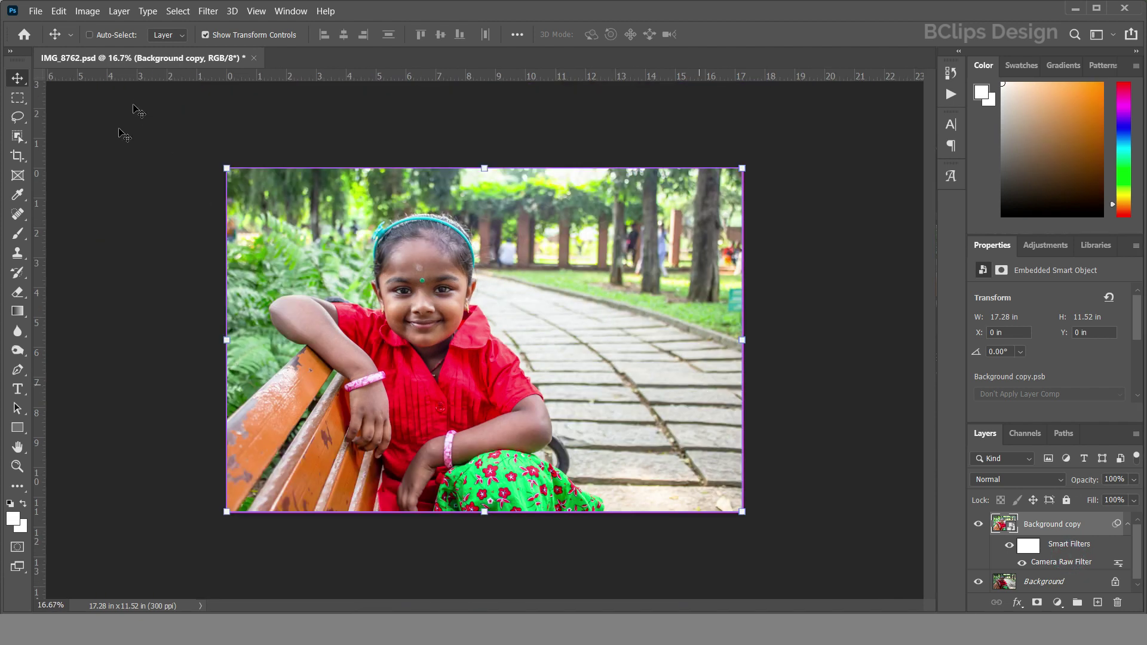
{"action": "key", "text": "ctrl+0"}
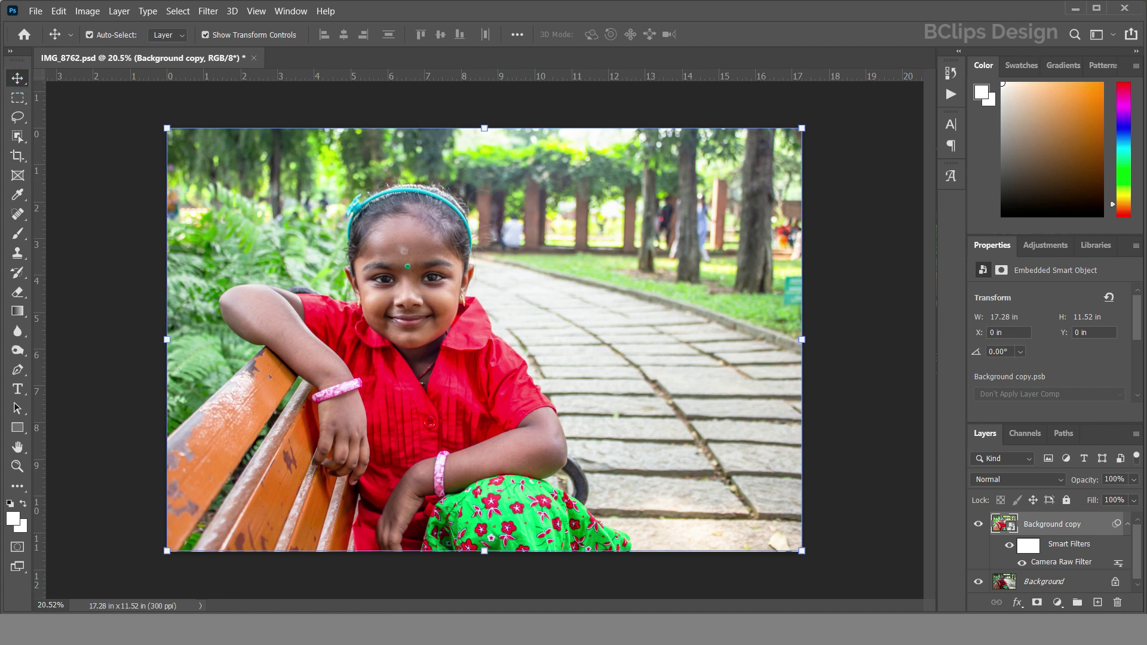
{"action": "left_click", "coordinate": [1057, 602]}
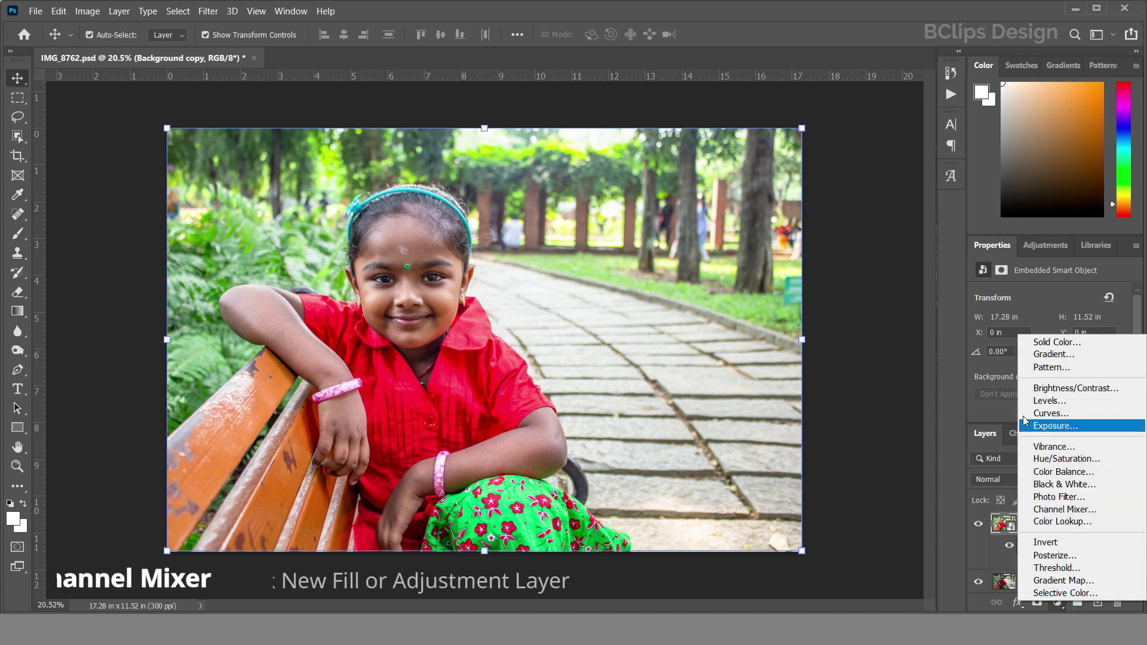
{"action": "left_click", "coordinate": [1040, 512]}
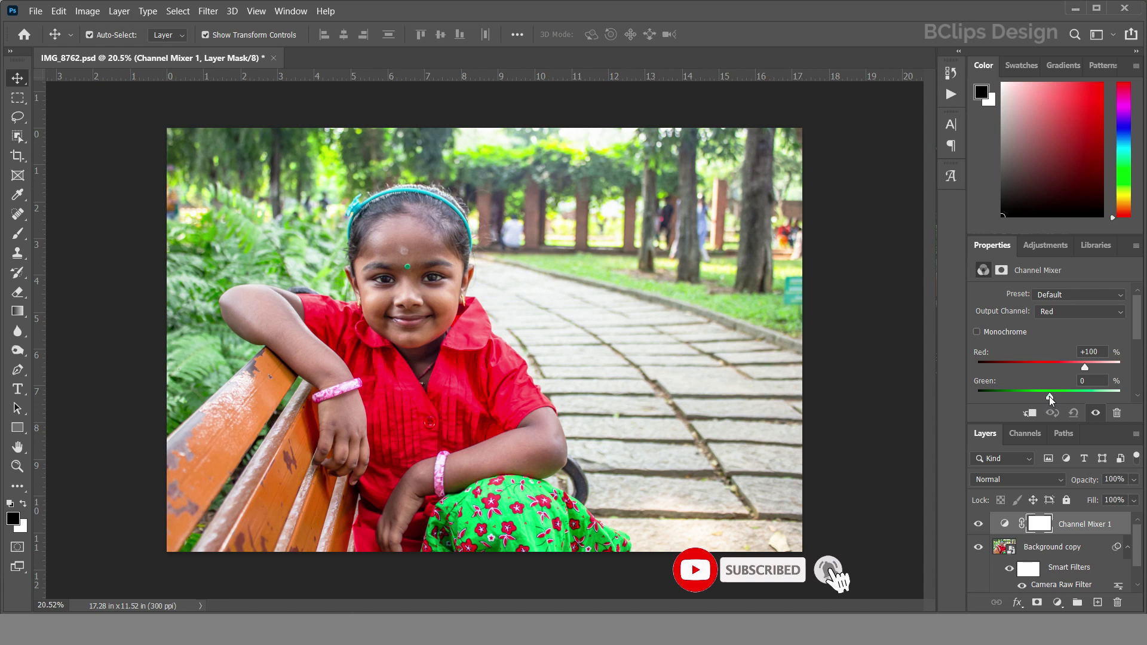
{"action": "left_click_drag", "start_coordinate": [1048, 396], "coordinate": [1036, 396]}
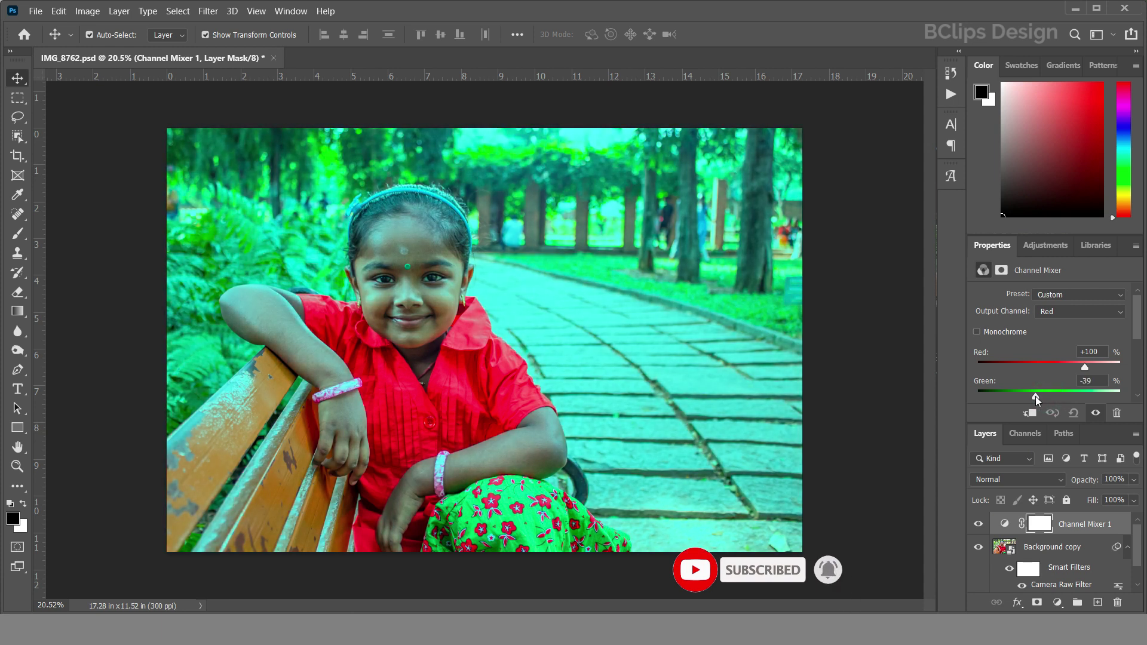
{"action": "left_click_drag", "start_coordinate": [1035, 396], "coordinate": [1070, 395]}
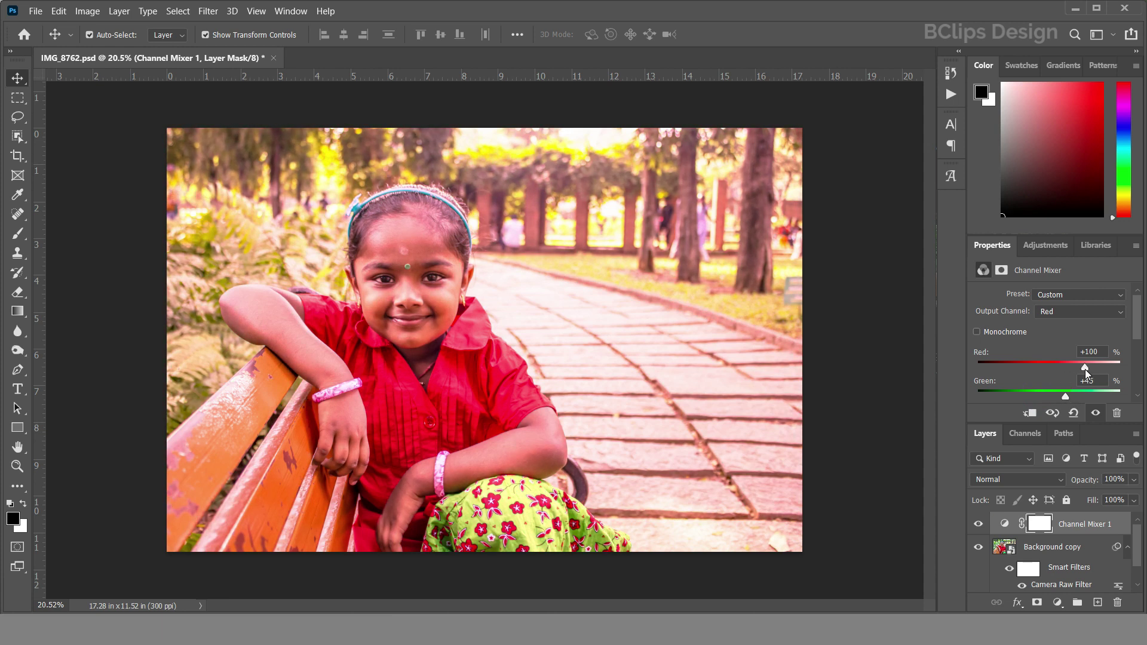
{"action": "mouse_move", "coordinate": [1084, 370]}
{"action": "left_mouse_down"}
{"action": "mouse_move", "coordinate": [1068, 370]}
{"action": "mouse_move", "coordinate": [1085, 370]}
{"action": "left_mouse_up"}
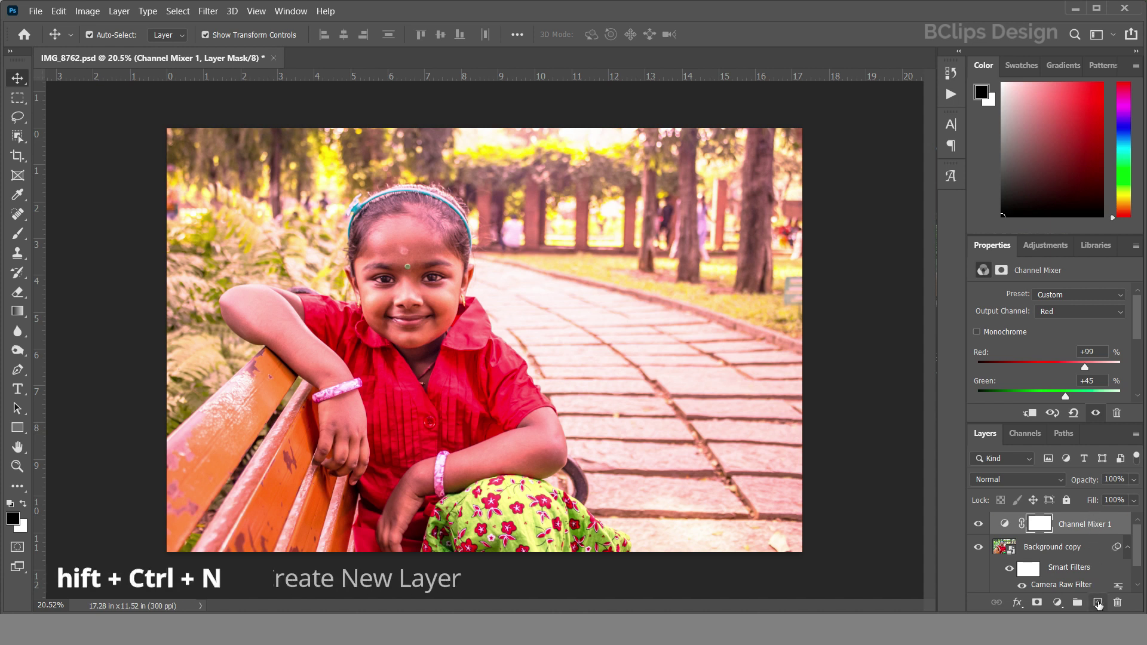
- Create a new layer on top and set up the Gradient tool with the foreground colour ffb900
{"action": "left_click", "coordinate": [1097, 602]}
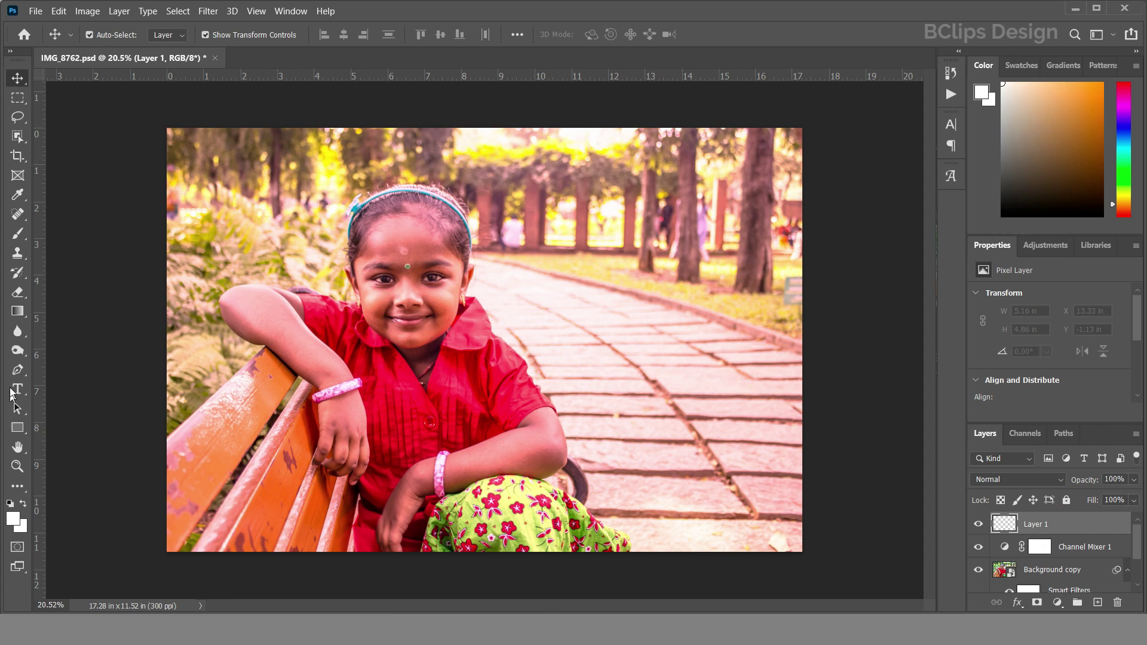
{"action": "left_click", "coordinate": [17, 312]}
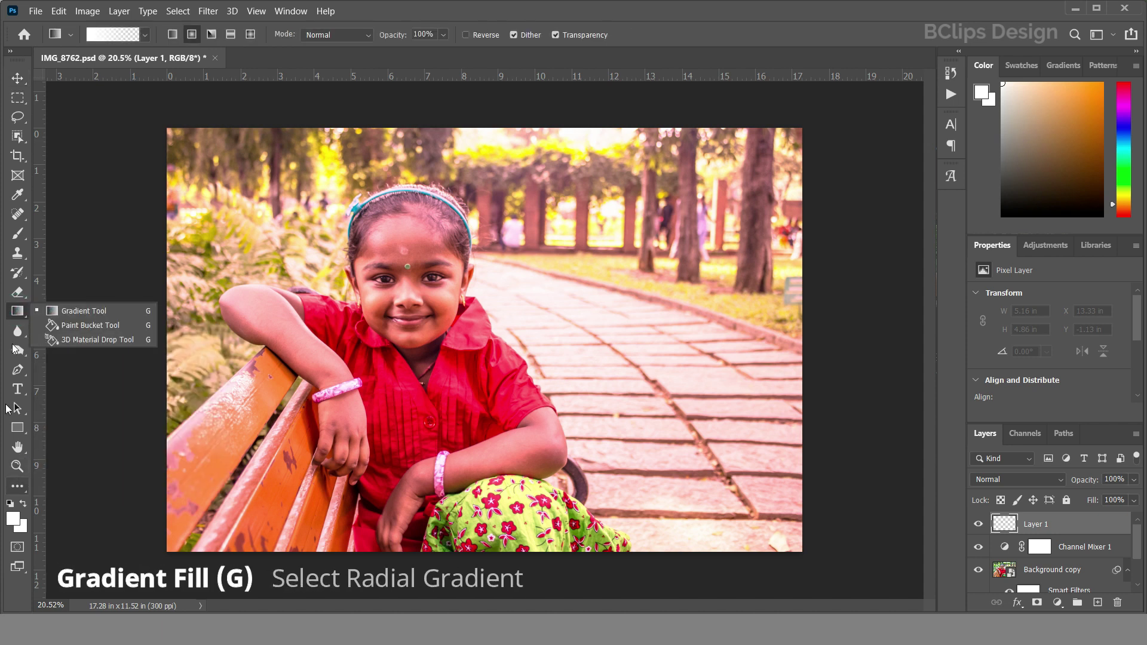
{"action": "left_click", "coordinate": [15, 518]}
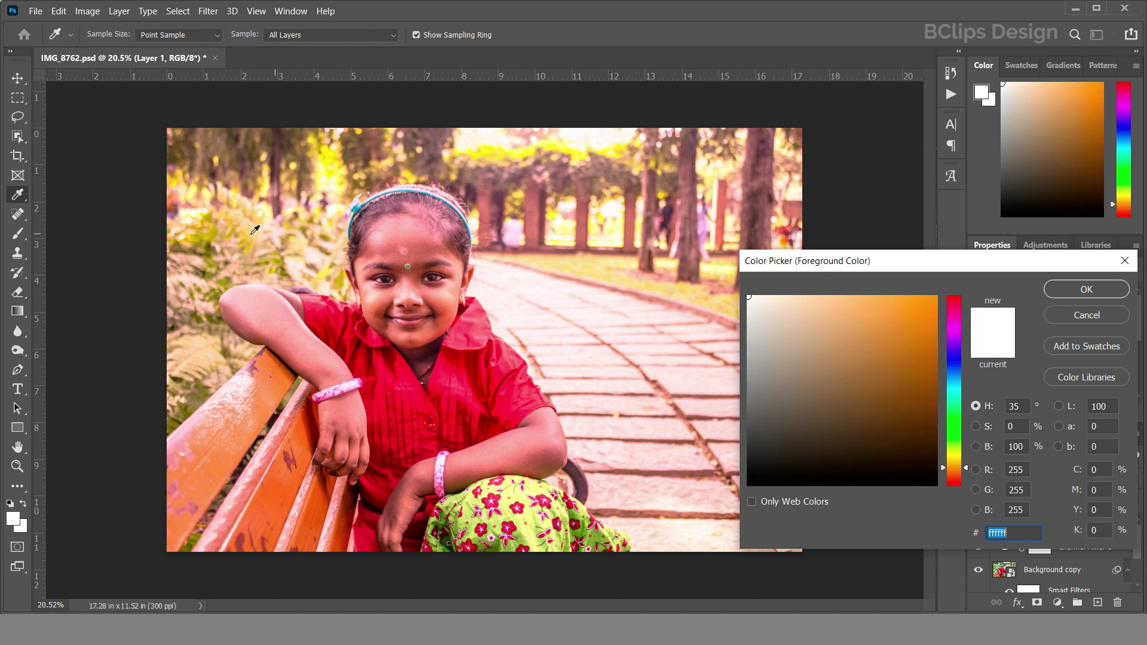
{"action": "type", "text": "ffb900"}
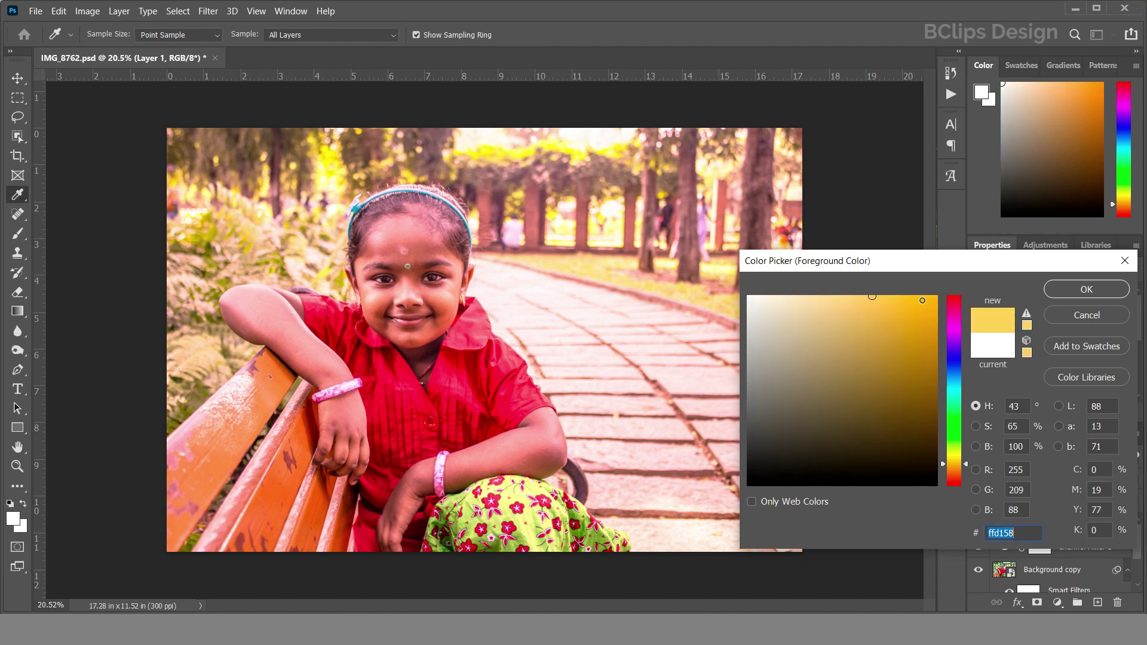
{"action": "left_click", "coordinate": [1099, 288]}
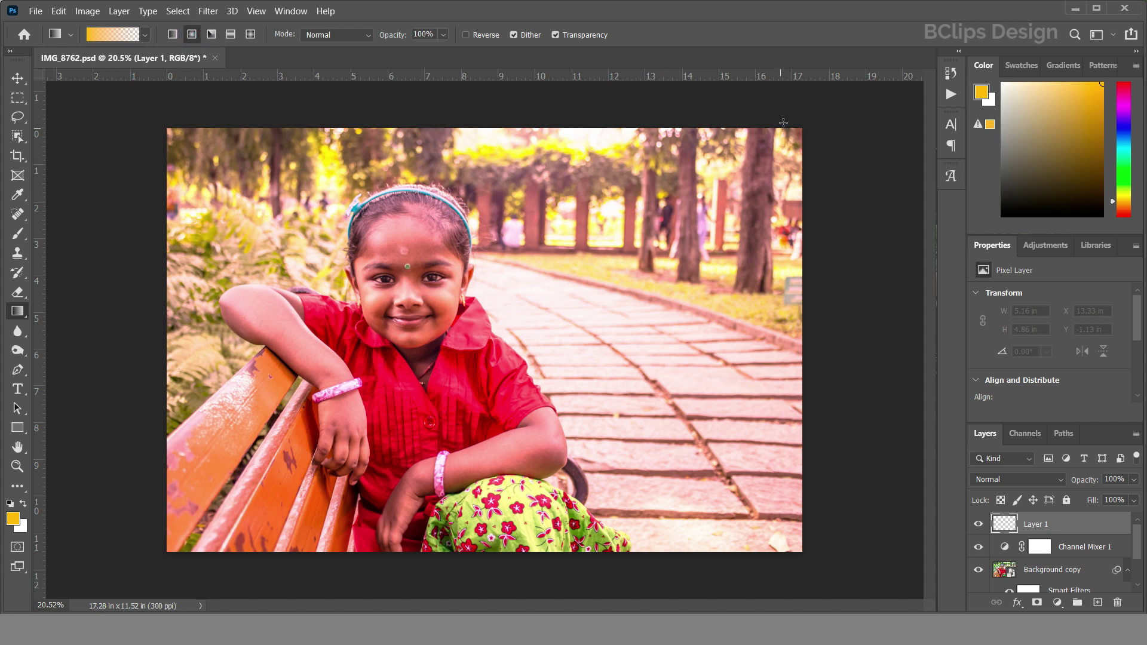
- Draw a yellow radial gradient beside the girl and move it to the photo's upper-right corner, at about X 7.43 in, Y -1.88 in
{"action": "left_click_drag", "start_coordinate": [591, 282], "coordinate": [805, 127]}
{"action": "left_click", "coordinate": [17, 78]}
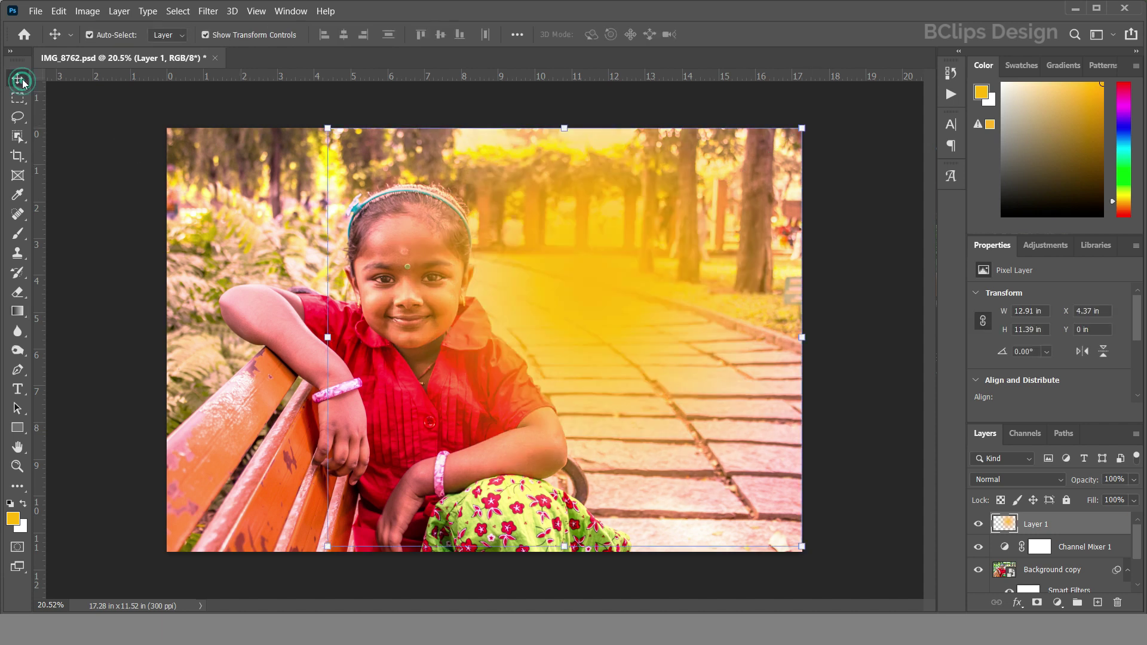
{"action": "left_click_drag", "start_coordinate": [636, 248], "coordinate": [750, 174]}
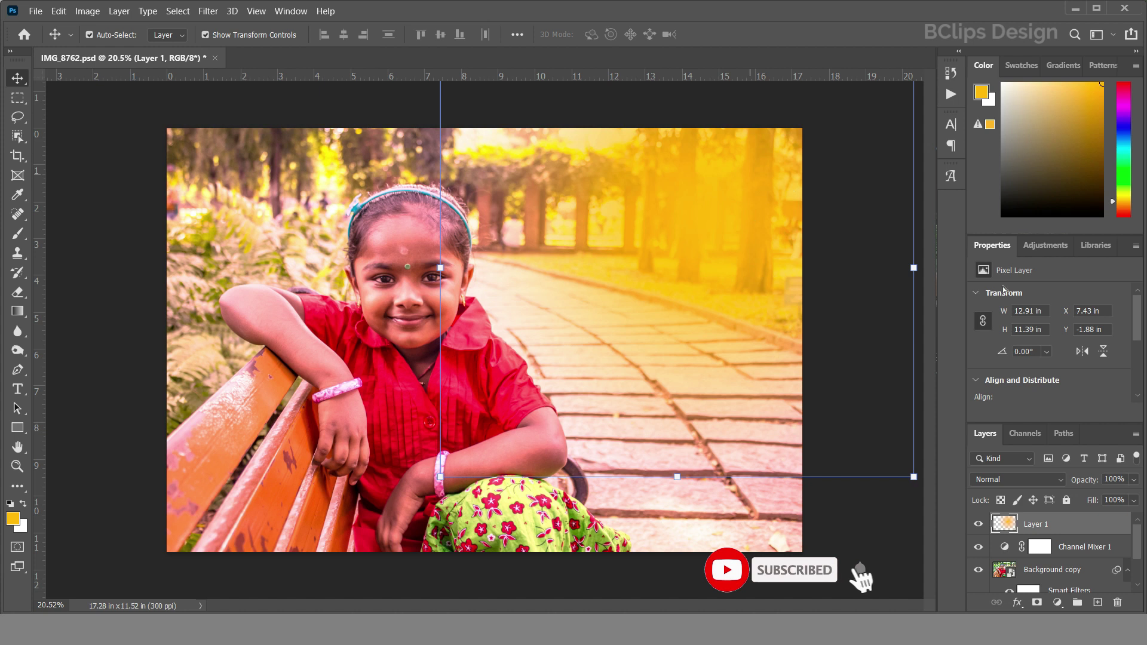
- Set the gradient layer's blending mode to Screen and its opacity to 66%
{"action": "left_click", "coordinate": [1027, 480]}
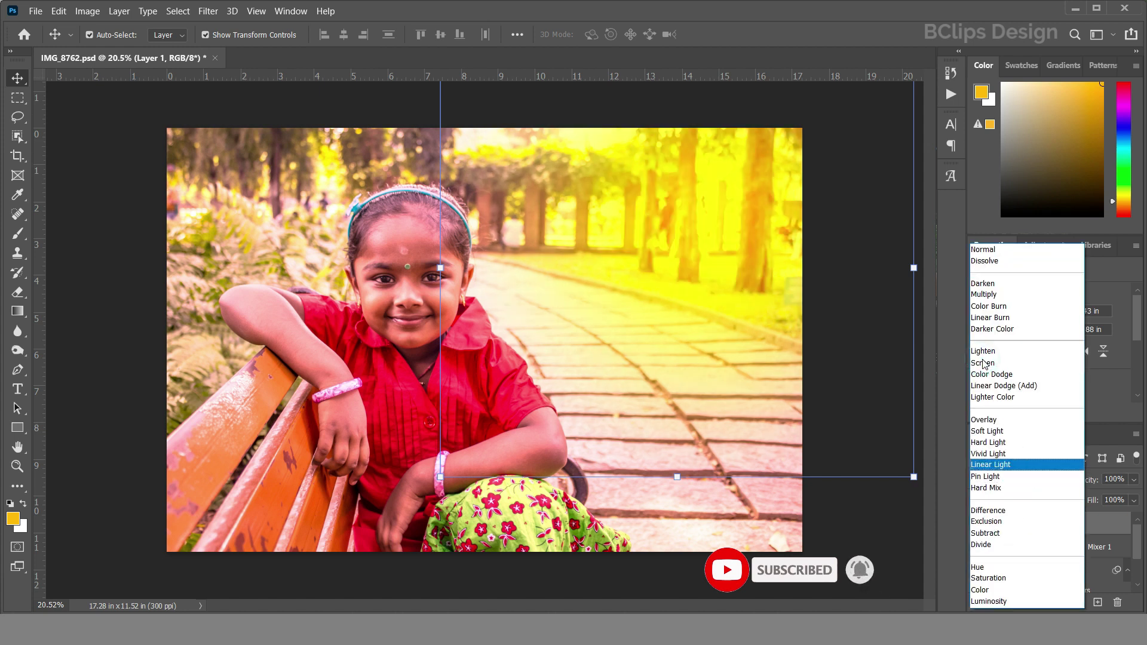
{"action": "left_click", "coordinate": [983, 363]}
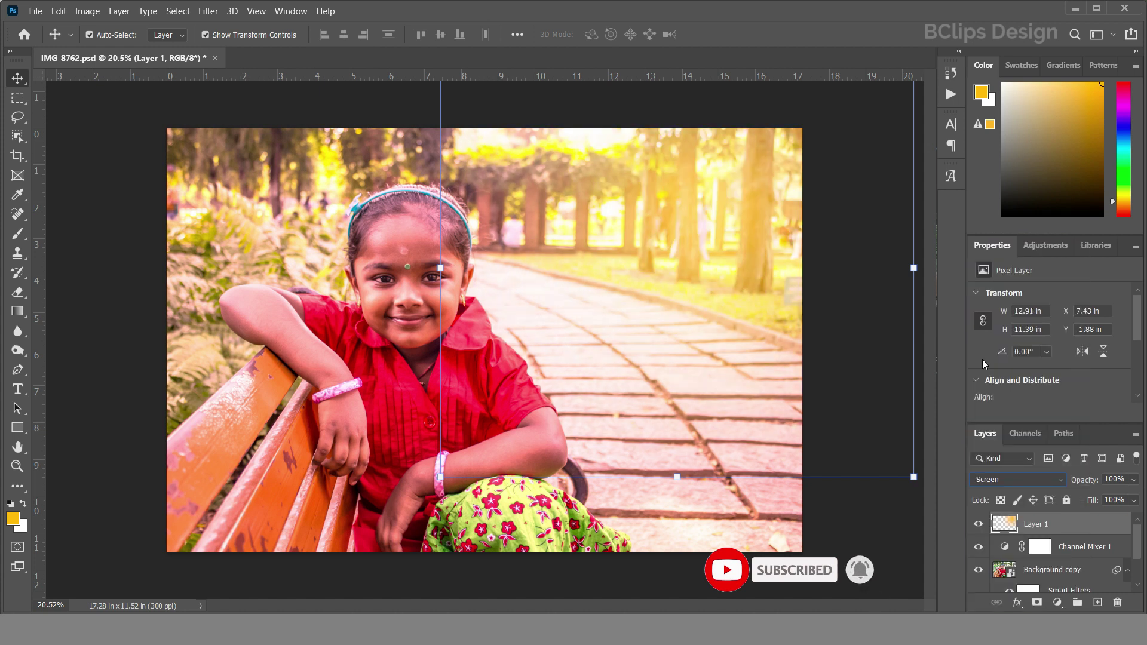
{"action": "left_click", "coordinate": [1134, 479]}
{"action": "left_click_drag", "start_coordinate": [1133, 496], "coordinate": [1112, 497]}
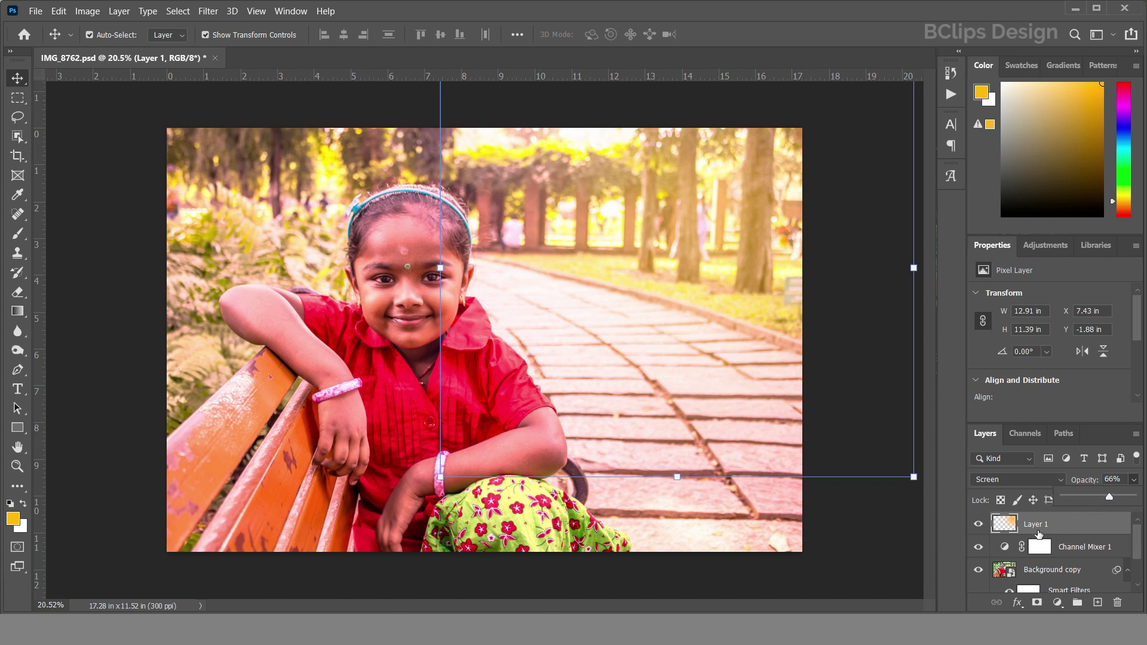
- Create a new layer on top of the yellow glow layer and set the foreground colour to white, ffffff
{"action": "left_click", "coordinate": [1097, 602]}
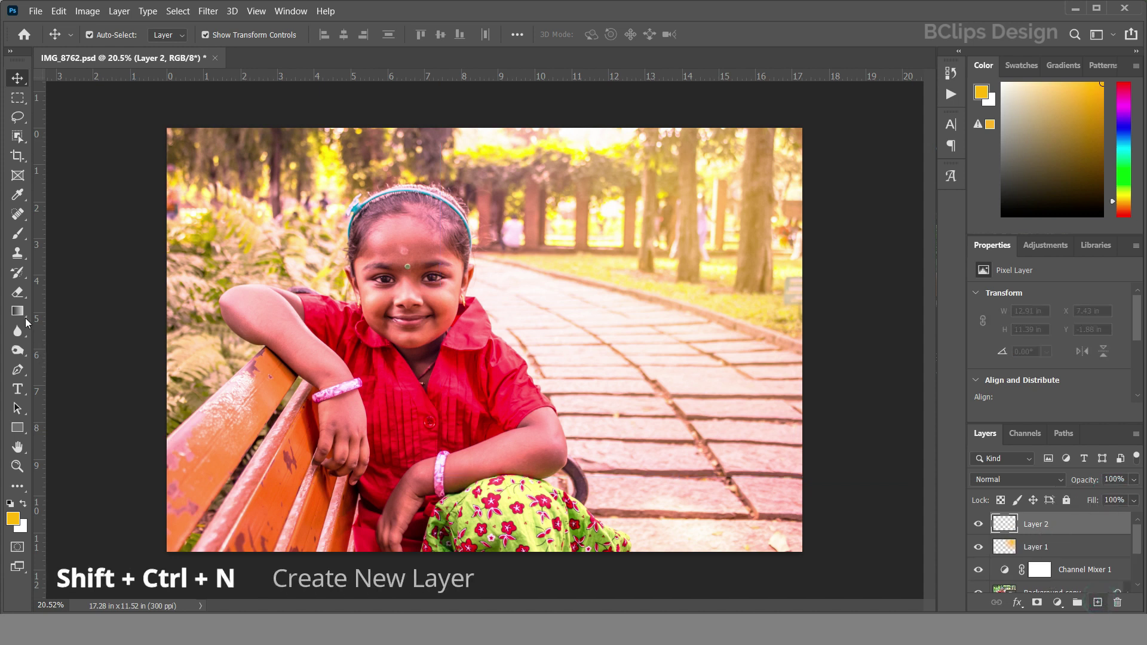
{"action": "left_click", "coordinate": [13, 518]}
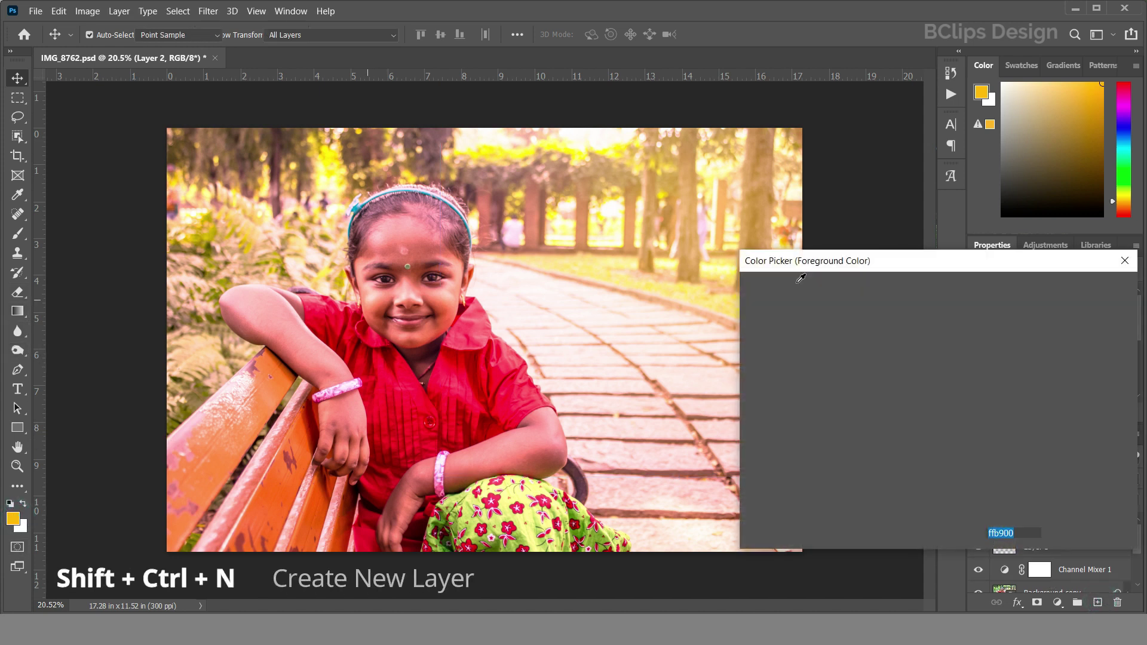
{"action": "left_click_drag", "start_coordinate": [794, 311], "coordinate": [709, 273]}
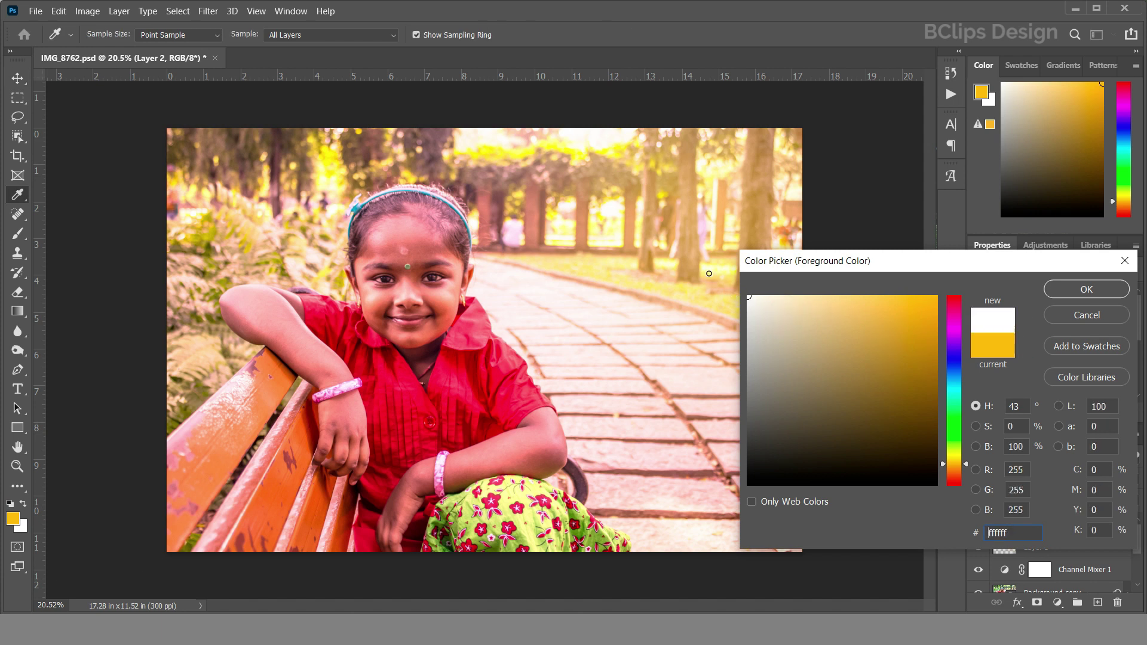
{"action": "left_click", "coordinate": [1085, 289]}
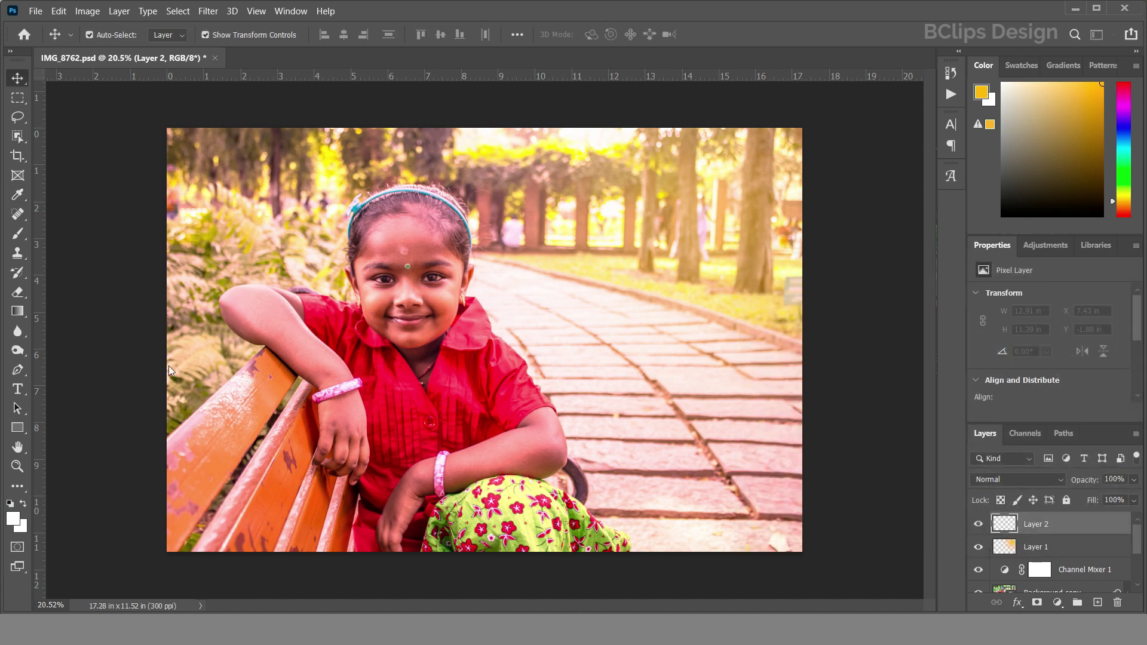
- Draw a white radial gradient about 4.93 in across over the trees beside the path
{"action": "left_click", "coordinate": [17, 310]}
{"action": "left_click_drag", "start_coordinate": [644, 233], "coordinate": [728, 197]}
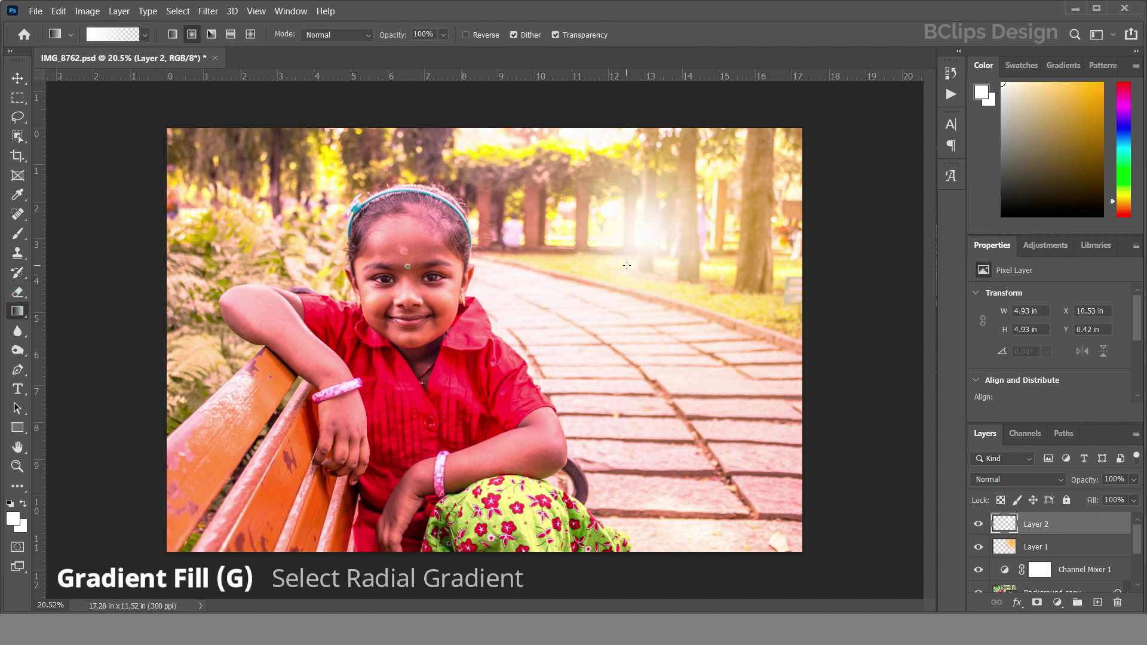
{"action": "left_click", "coordinate": [18, 78]}
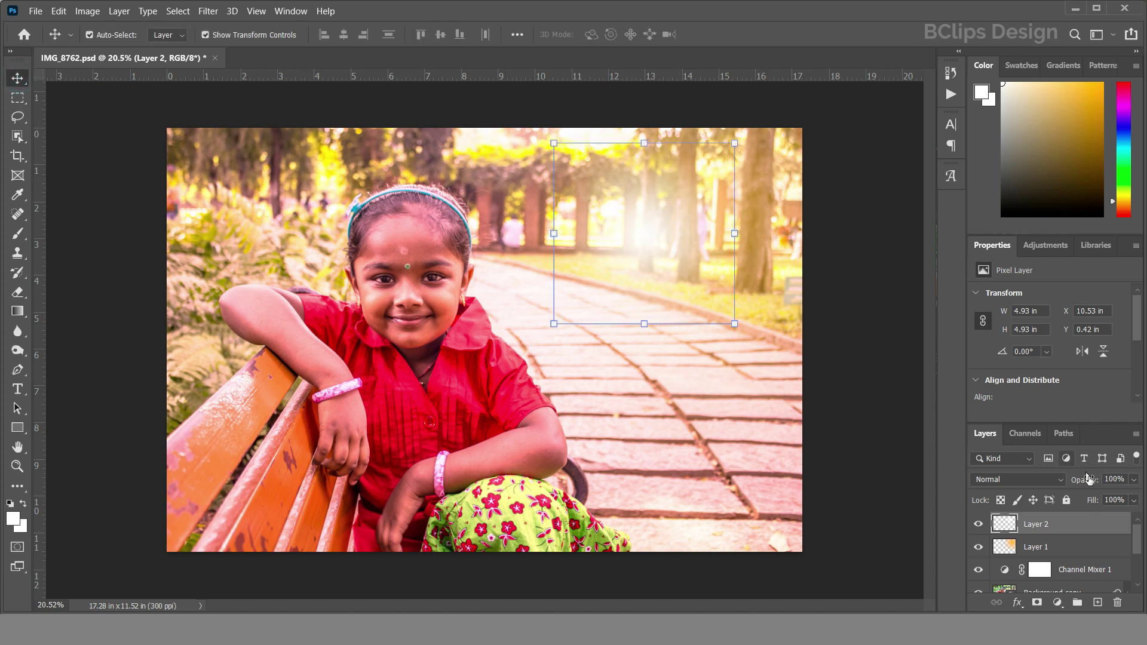
- Set the white glow layer's blending mode to Screen and its opacity to 50%
{"action": "left_click", "coordinate": [1044, 483]}
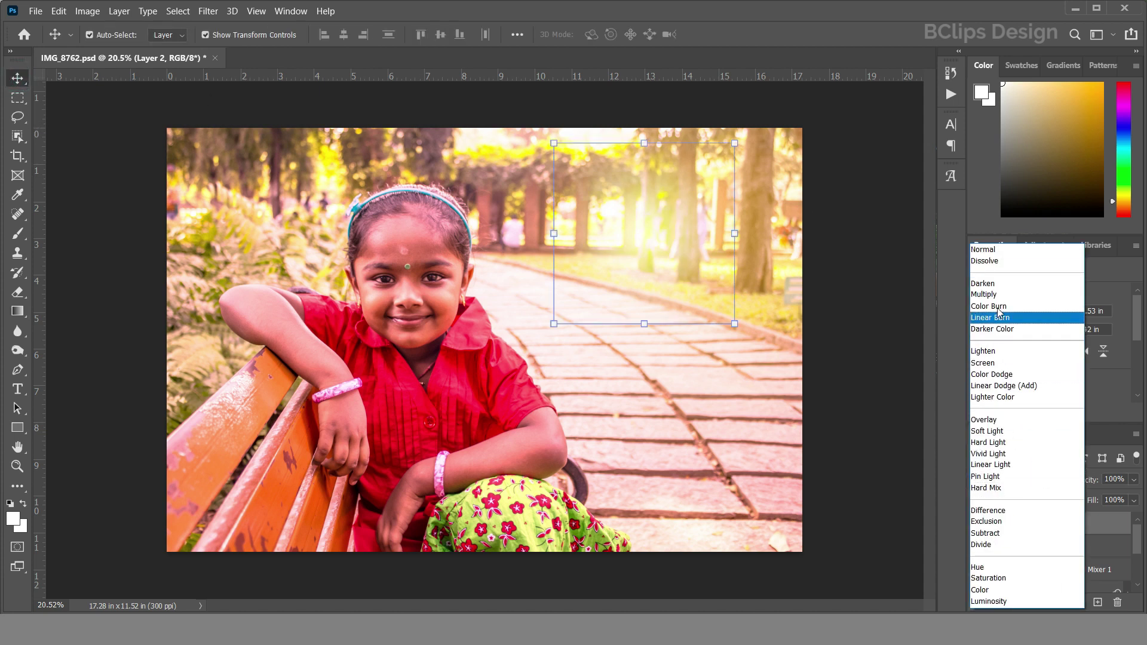
{"action": "left_click", "coordinate": [1001, 363]}
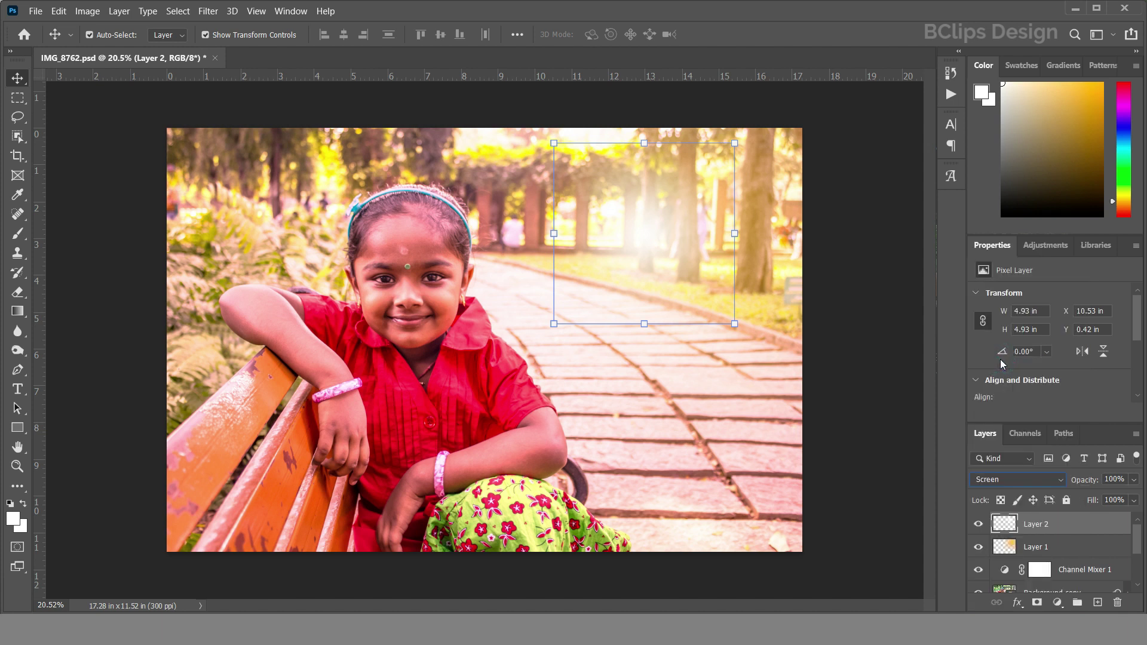
{"action": "left_click", "coordinate": [1135, 479]}
{"action": "left_click", "coordinate": [1097, 496]}
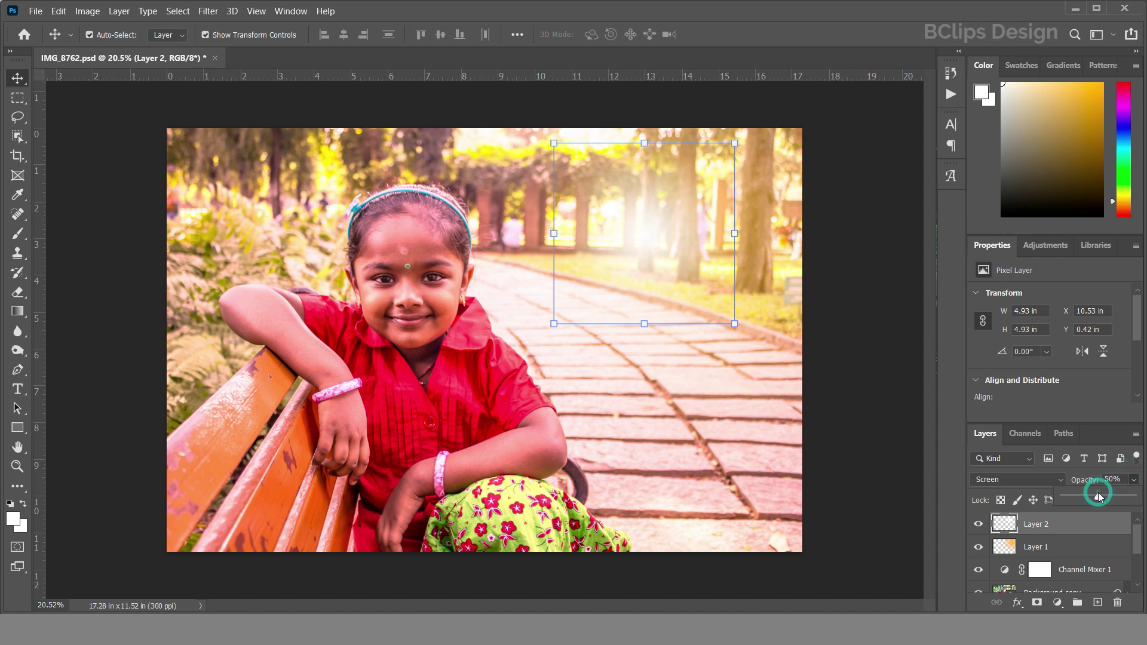
- Move the white glow to the photo's upper-right corner, at about X 13.88 in, Y -1.88 in, and set its opacity to 67%
{"action": "left_click_drag", "start_coordinate": [678, 238], "coordinate": [781, 163]}
{"action": "left_click", "coordinate": [1133, 480]}
{"action": "left_click", "coordinate": [1116, 496]}
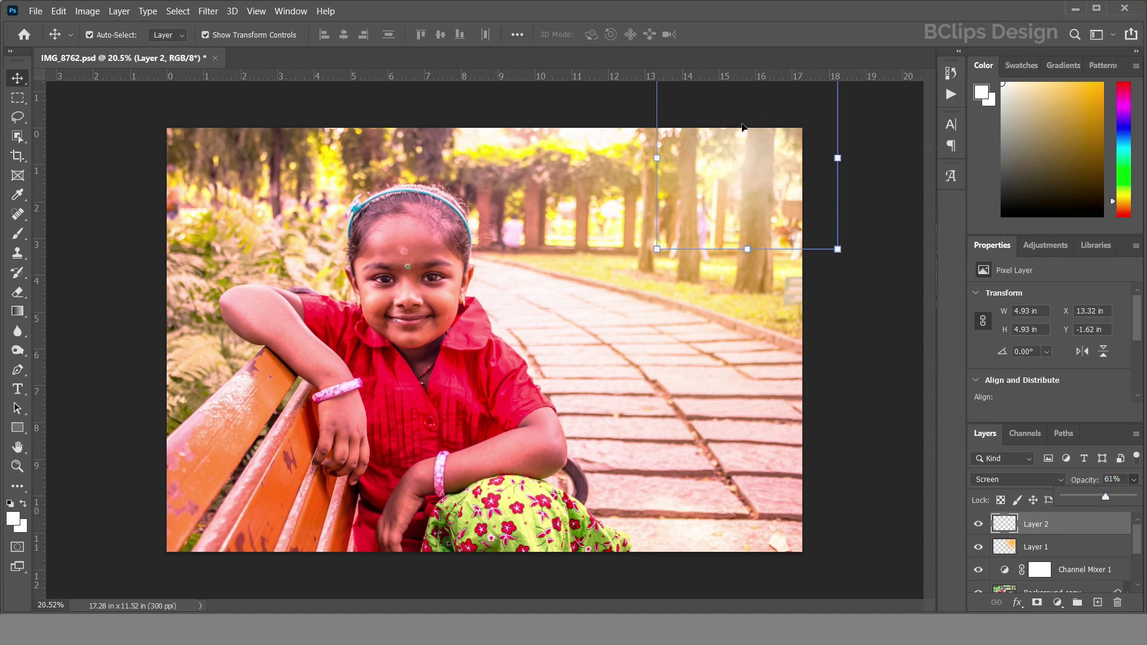
{"action": "left_click_drag", "start_coordinate": [758, 162], "coordinate": [773, 153]}
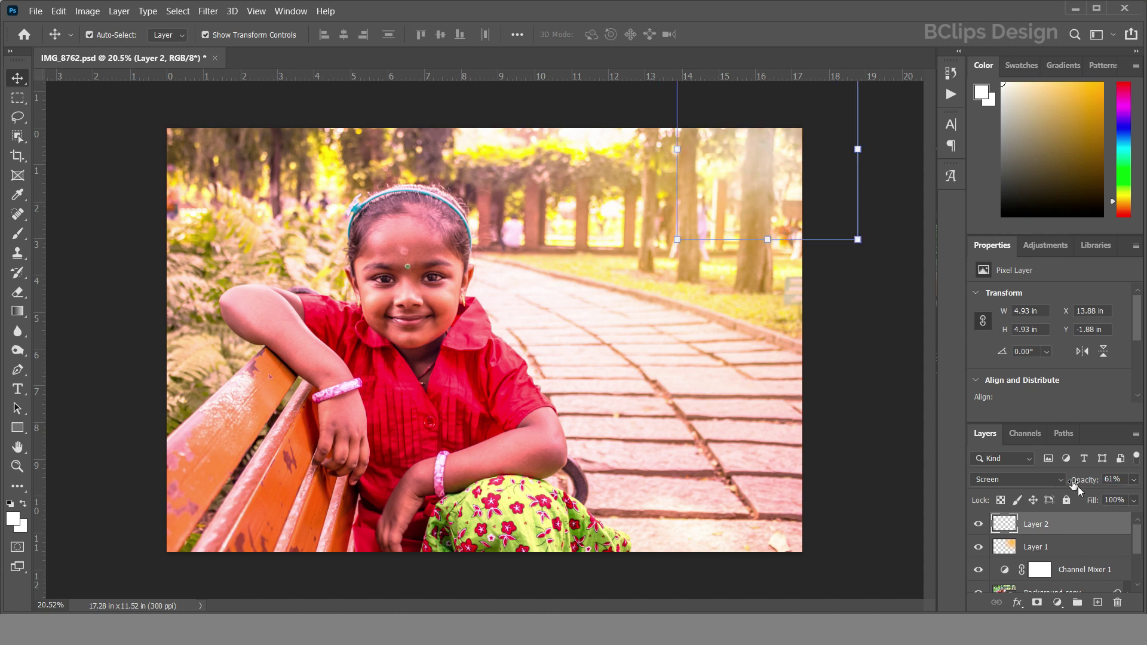
{"action": "left_click", "coordinate": [1132, 479]}
{"action": "left_click_drag", "start_coordinate": [1105, 495], "coordinate": [1110, 494]}
- Paint black with a 99 px soft brush on the Channel Mixer 1 mask over the girl's forehead and nose
{"action": "left_click", "coordinate": [1066, 551]}
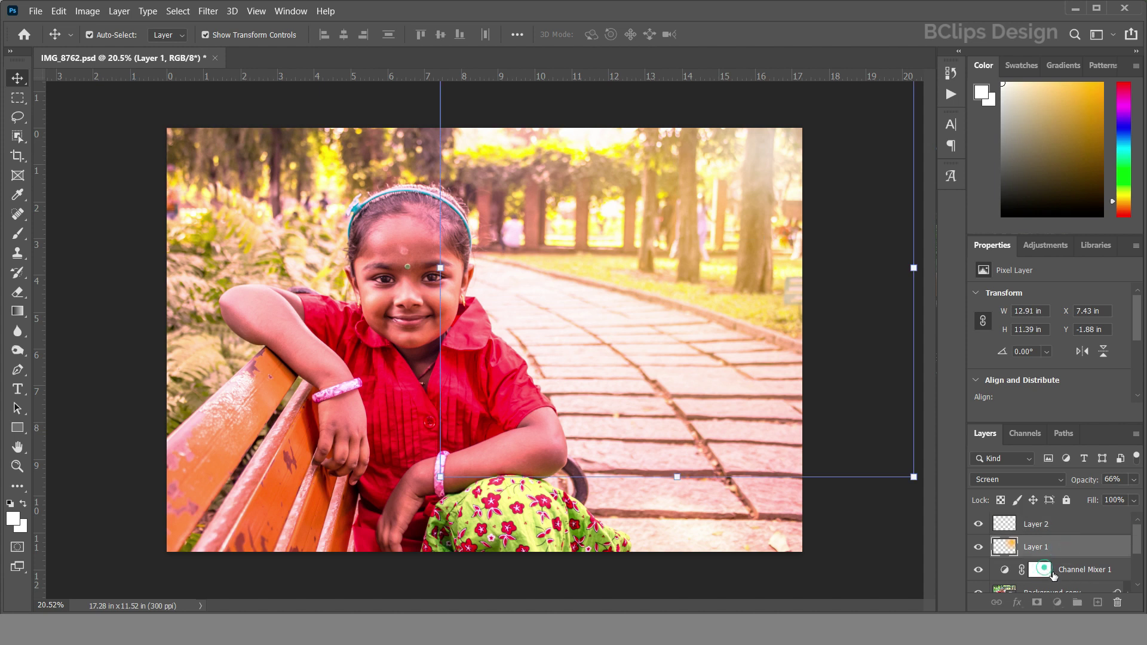
{"action": "left_click", "coordinate": [1070, 575]}
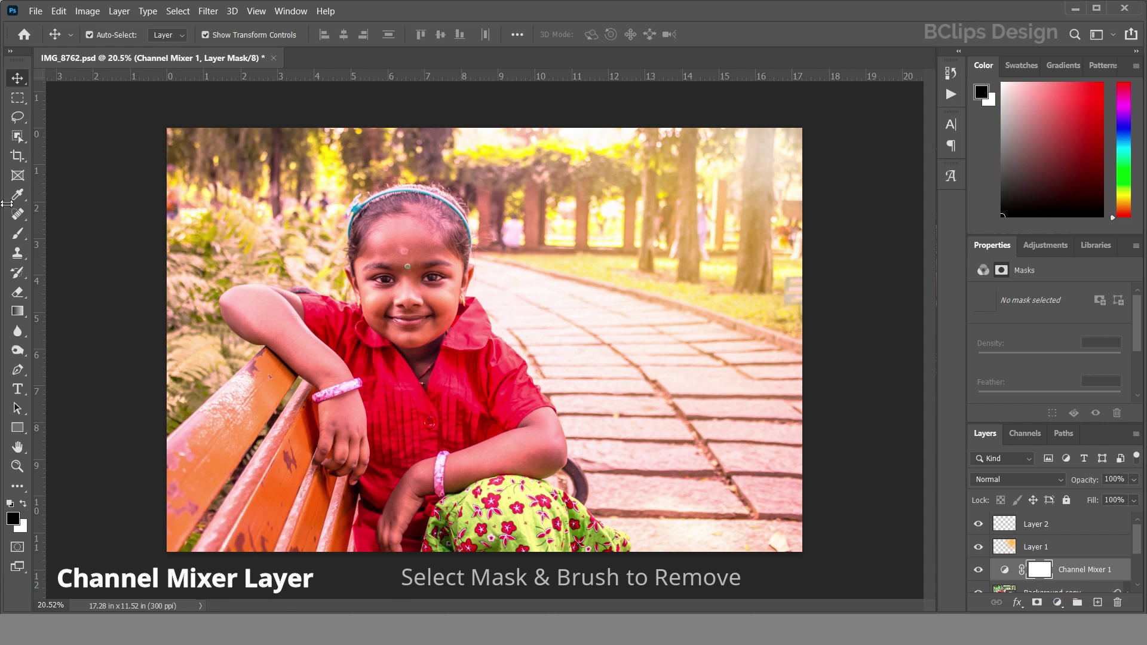
{"action": "left_click", "coordinate": [17, 236]}
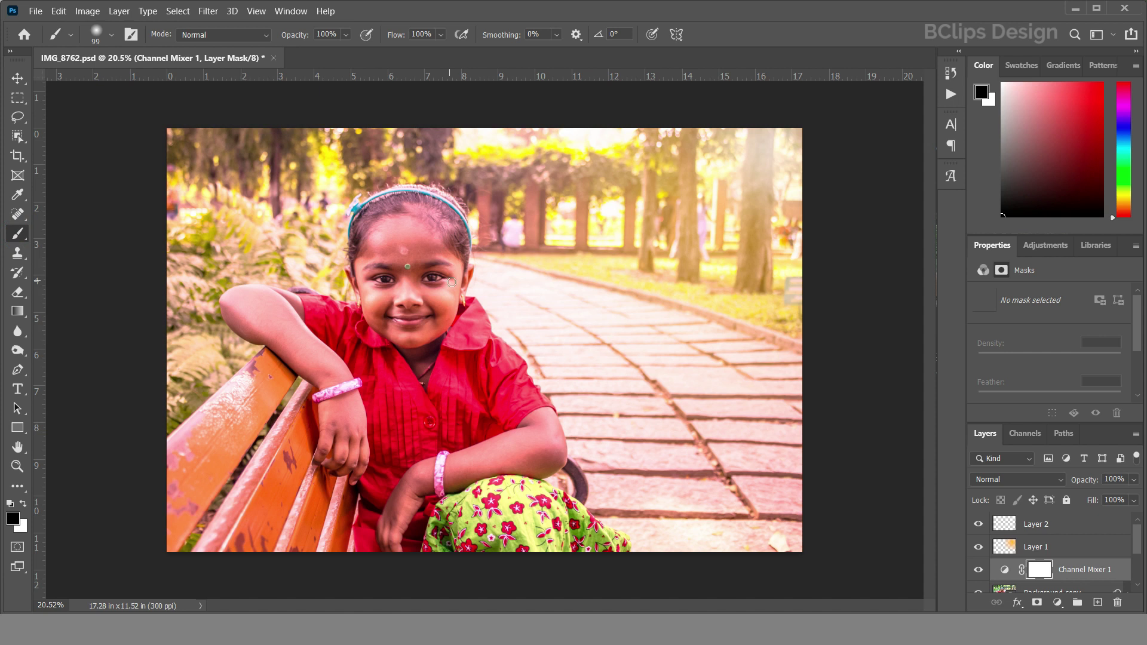
{"action": "mouse_move", "coordinate": [412, 260]}
{"action": "left_mouse_down"}
{"action": "mouse_move", "coordinate": [405, 311]}
{"action": "mouse_move", "coordinate": [404, 237]}
{"action": "left_mouse_up"}
{"action": "left_click", "coordinate": [346, 35]}
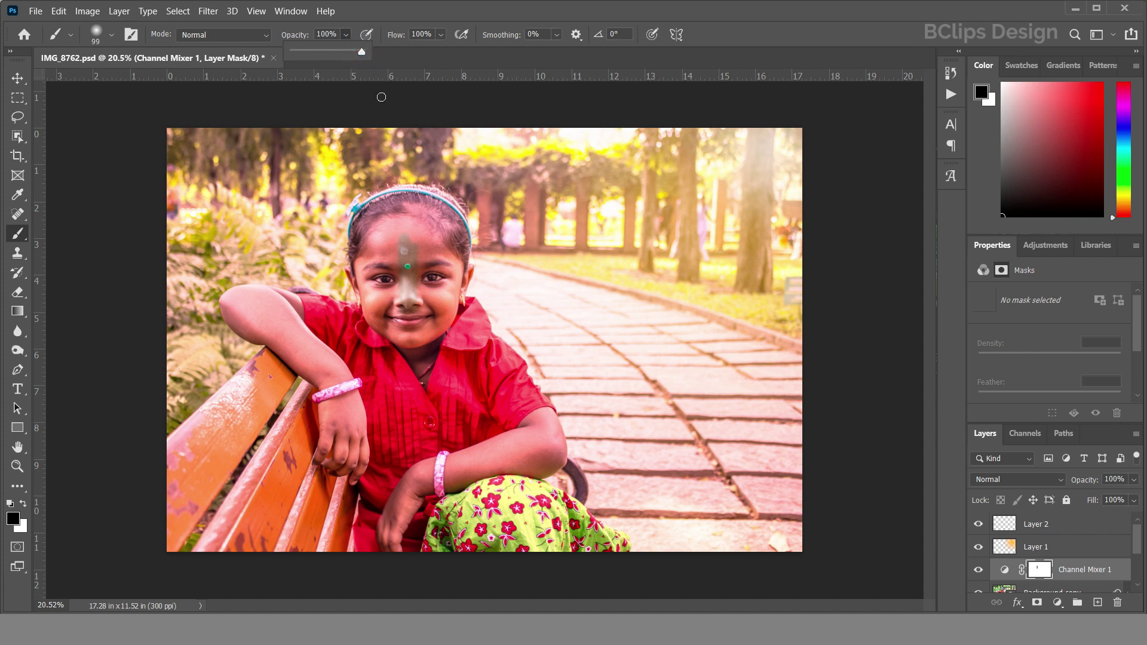
{"action": "left_click", "coordinate": [410, 303]}
- Enlarge the soft brush and paint the Channel Mixer 1 mask black over the girl's face, dress and skirt
{"action": "right_click", "coordinate": [410, 304]}
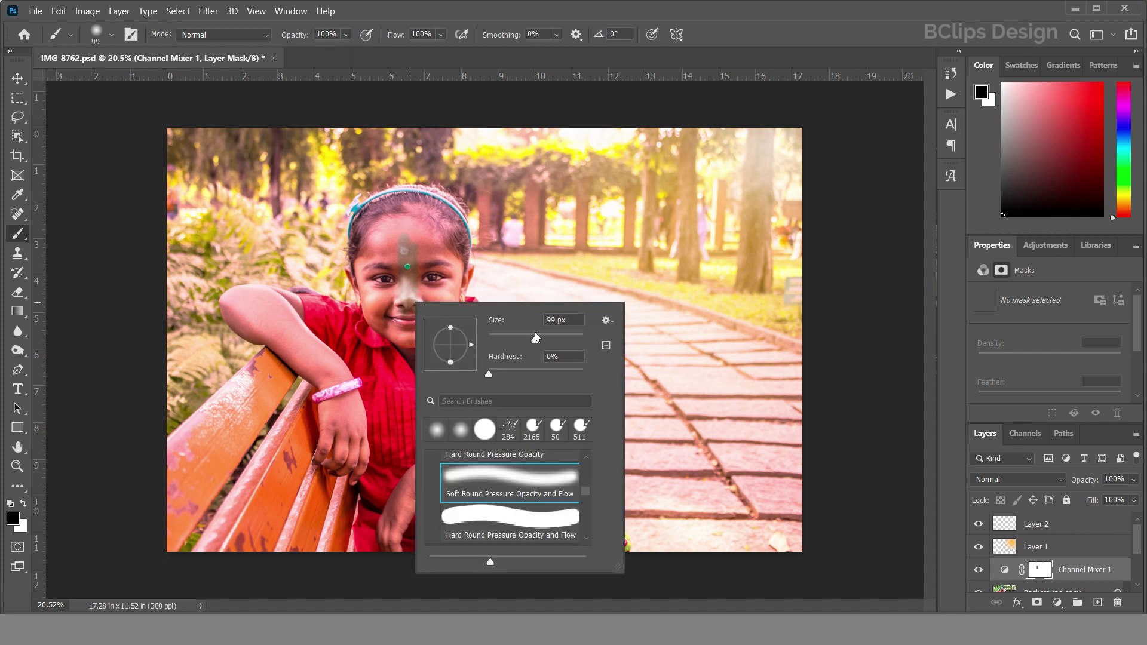
{"action": "left_click", "coordinate": [570, 335]}
{"action": "left_click", "coordinate": [397, 225]}
{"action": "mouse_move", "coordinate": [410, 281]}
{"action": "left_mouse_down"}
{"action": "mouse_move", "coordinate": [426, 241]}
{"action": "mouse_move", "coordinate": [420, 218]}
{"action": "mouse_move", "coordinate": [430, 211]}
{"action": "mouse_move", "coordinate": [445, 233]}
{"action": "left_mouse_up"}
{"action": "mouse_move", "coordinate": [446, 277]}
{"action": "left_mouse_down"}
{"action": "mouse_move", "coordinate": [373, 334]}
{"action": "mouse_move", "coordinate": [372, 246]}
{"action": "mouse_move", "coordinate": [385, 215]}
{"action": "mouse_move", "coordinate": [412, 216]}
{"action": "mouse_move", "coordinate": [411, 244]}
{"action": "mouse_move", "coordinate": [366, 278]}
{"action": "mouse_move", "coordinate": [377, 311]}
{"action": "mouse_move", "coordinate": [347, 368]}
{"action": "mouse_move", "coordinate": [483, 439]}
{"action": "mouse_move", "coordinate": [533, 425]}
{"action": "mouse_move", "coordinate": [478, 466]}
{"action": "mouse_move", "coordinate": [420, 480]}
{"action": "mouse_move", "coordinate": [403, 537]}
{"action": "mouse_move", "coordinate": [383, 536]}
{"action": "mouse_move", "coordinate": [511, 508]}
{"action": "mouse_move", "coordinate": [611, 557]}
{"action": "mouse_move", "coordinate": [526, 494]}
{"action": "left_mouse_up"}
- Using a 143 px brush in black, paint the Channel Mixer 1 mask over the girl's forearms and the elbow resting on the bench
{"action": "right_click", "coordinate": [444, 371]}
{"action": "left_click_drag", "start_coordinate": [601, 386], "coordinate": [582, 387]}
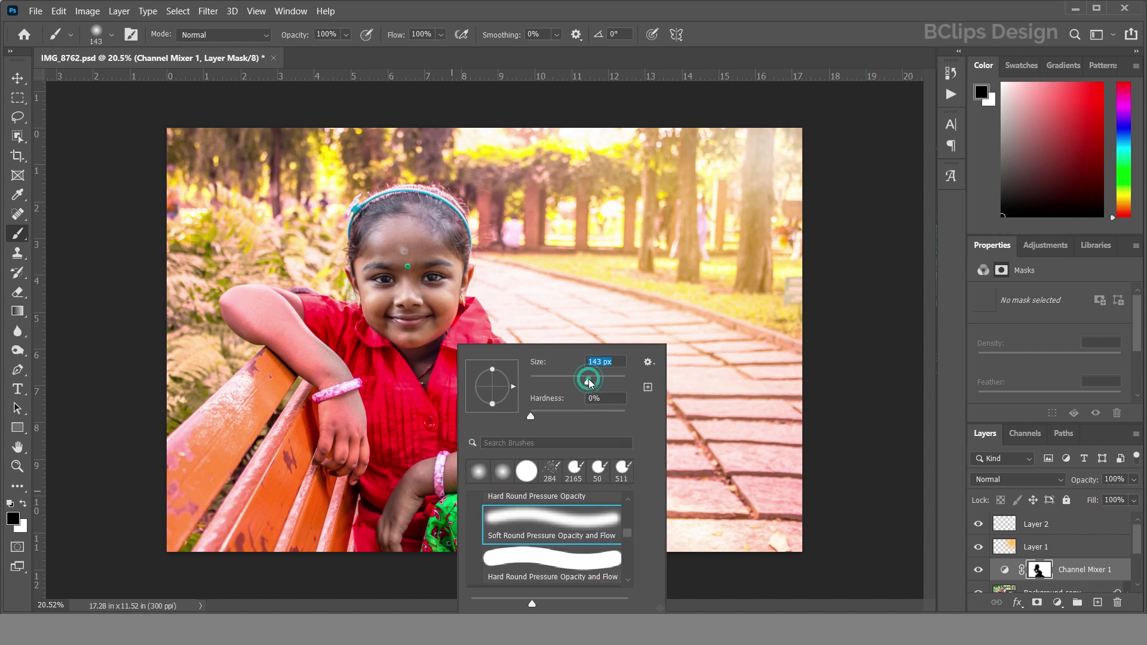
{"action": "key", "text": "Return"}
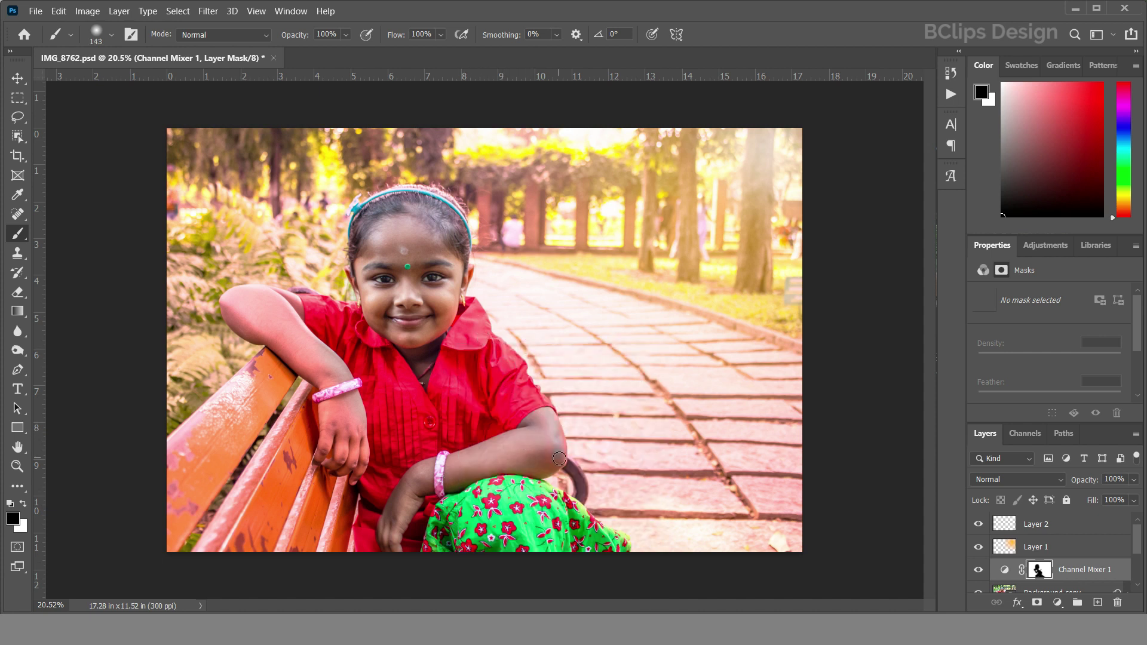
{"action": "key", "text": "x"}
{"action": "left_click", "coordinate": [17, 518]}
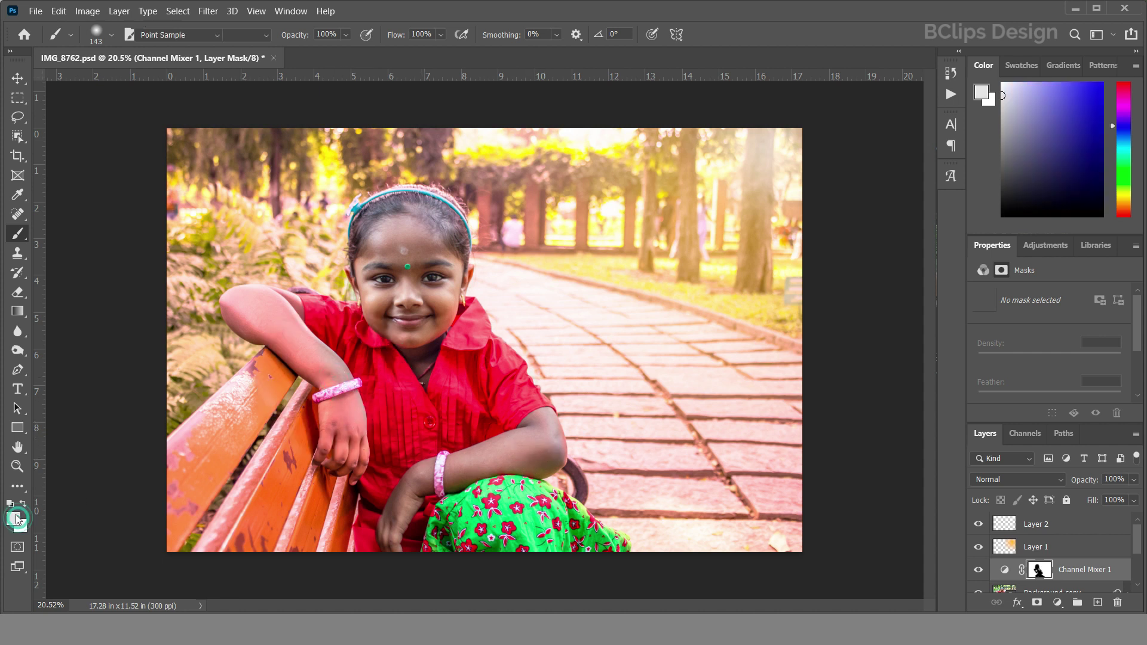
{"action": "left_click", "coordinate": [758, 485]}
{"action": "left_click", "coordinate": [1098, 289]}
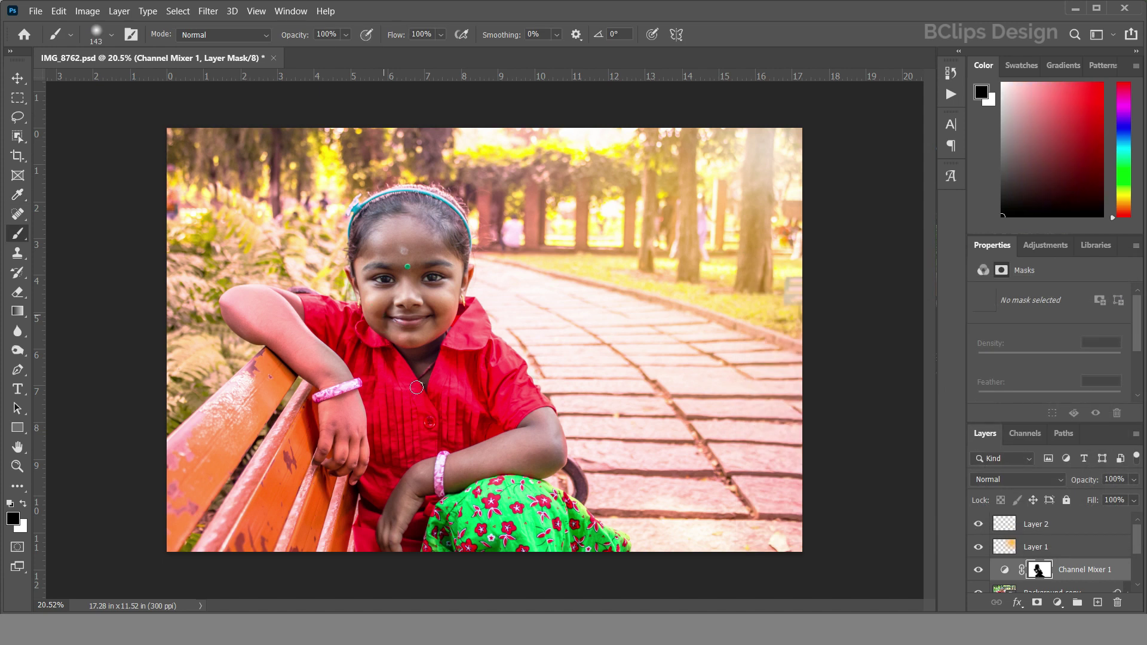
{"action": "mouse_move", "coordinate": [338, 374]}
{"action": "left_mouse_down"}
{"action": "mouse_move", "coordinate": [347, 427]}
{"action": "mouse_move", "coordinate": [365, 435]}
{"action": "mouse_move", "coordinate": [356, 479]}
{"action": "mouse_move", "coordinate": [327, 448]}
{"action": "mouse_move", "coordinate": [337, 454]}
{"action": "mouse_move", "coordinate": [328, 409]}
{"action": "left_mouse_up"}
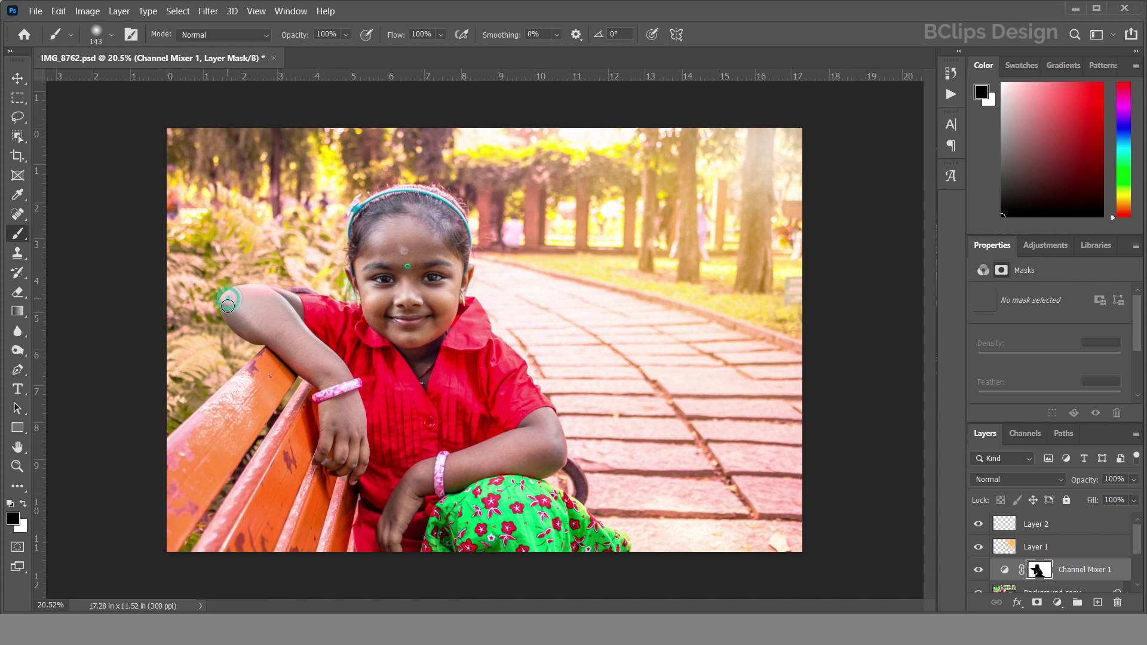
{"action": "left_click_drag", "start_coordinate": [226, 300], "coordinate": [231, 309]}
{"action": "left_click", "coordinate": [1111, 573]}
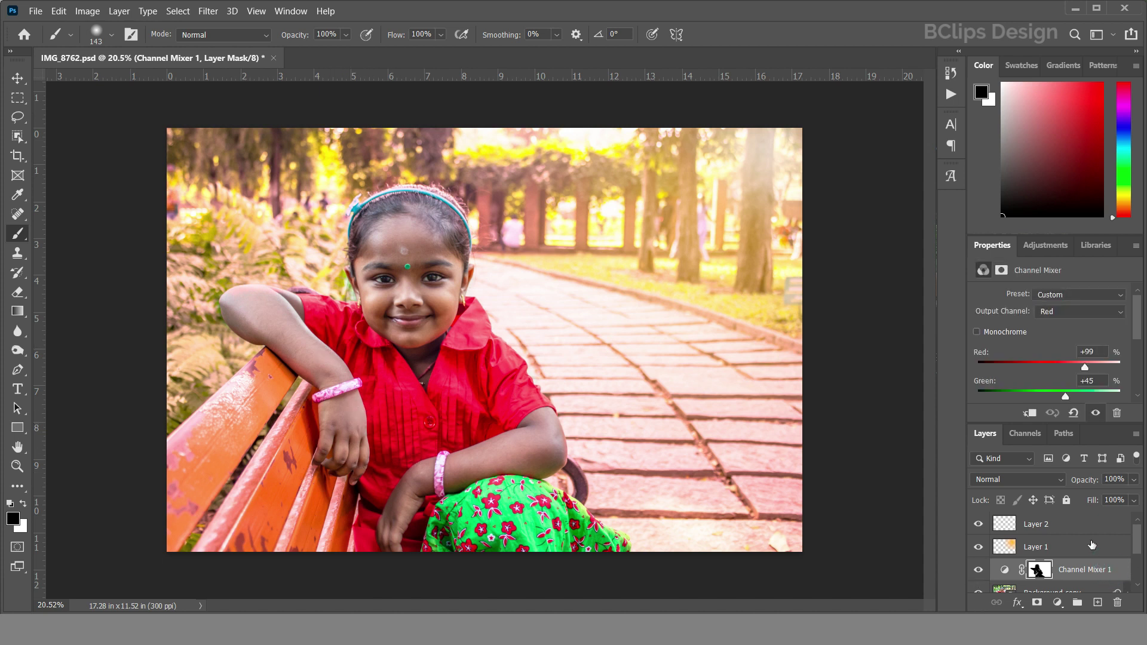
{"action": "left_click", "coordinate": [1061, 525]}
{"action": "left_click", "coordinate": [1058, 544], "text": "shift"}
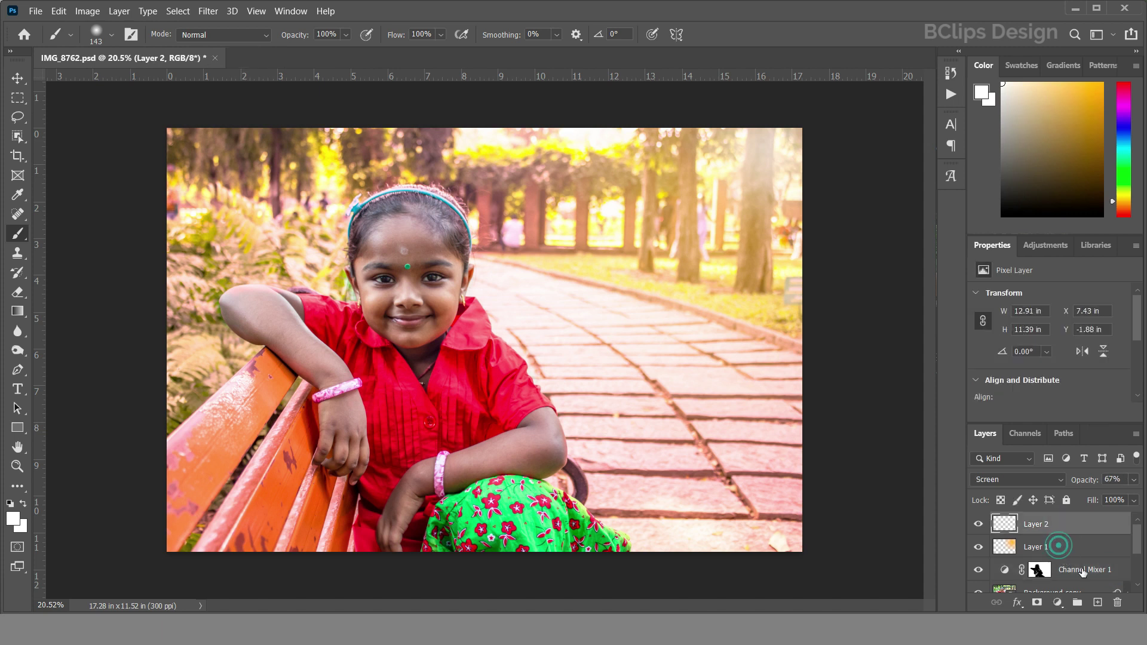
{"action": "left_click", "coordinate": [1083, 571], "text": "shift"}
{"action": "scroll", "coordinate": [1069, 554], "scroll_direction": "down", "scroll_amount": 1}
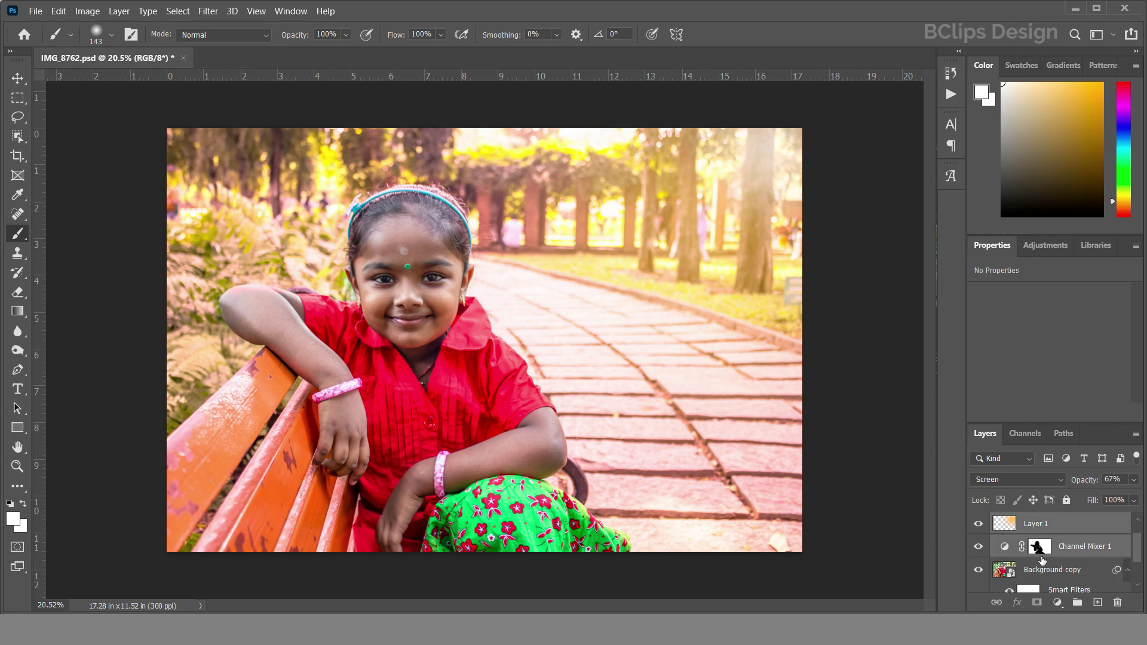
- Group Background copy, Channel Mixer 1, Layer 1 and Layer 2 into a new layer group
{"action": "left_click", "coordinate": [1068, 593]}
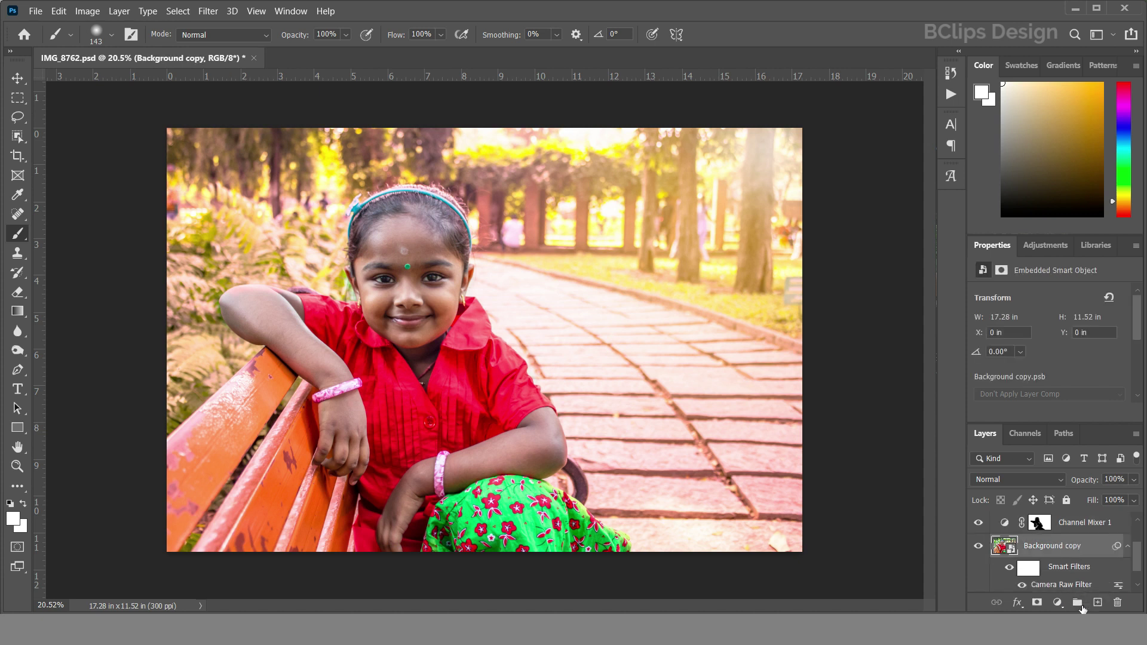
{"action": "scroll", "coordinate": [1069, 547], "scroll_direction": "up", "scroll_amount": 1}
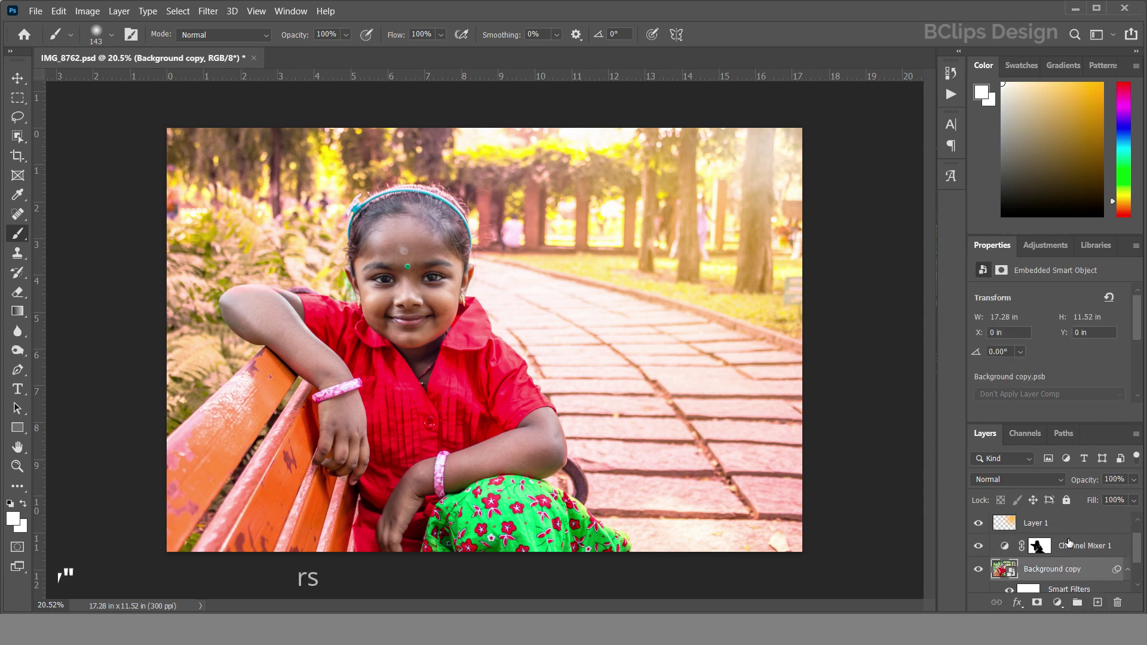
{"action": "left_click", "coordinate": [1069, 546], "text": "shift"}
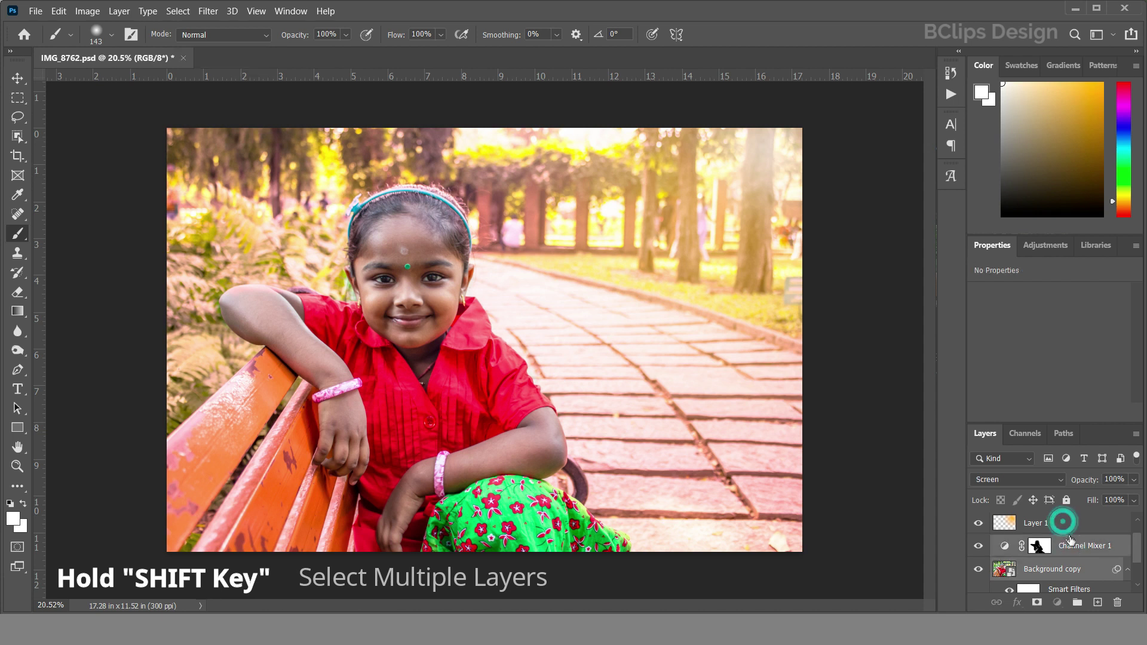
{"action": "left_click", "coordinate": [1062, 522], "text": "shift"}
{"action": "scroll", "coordinate": [1067, 543], "scroll_direction": "up", "scroll_amount": 1}
{"action": "left_click", "coordinate": [1063, 525], "text": "shift"}
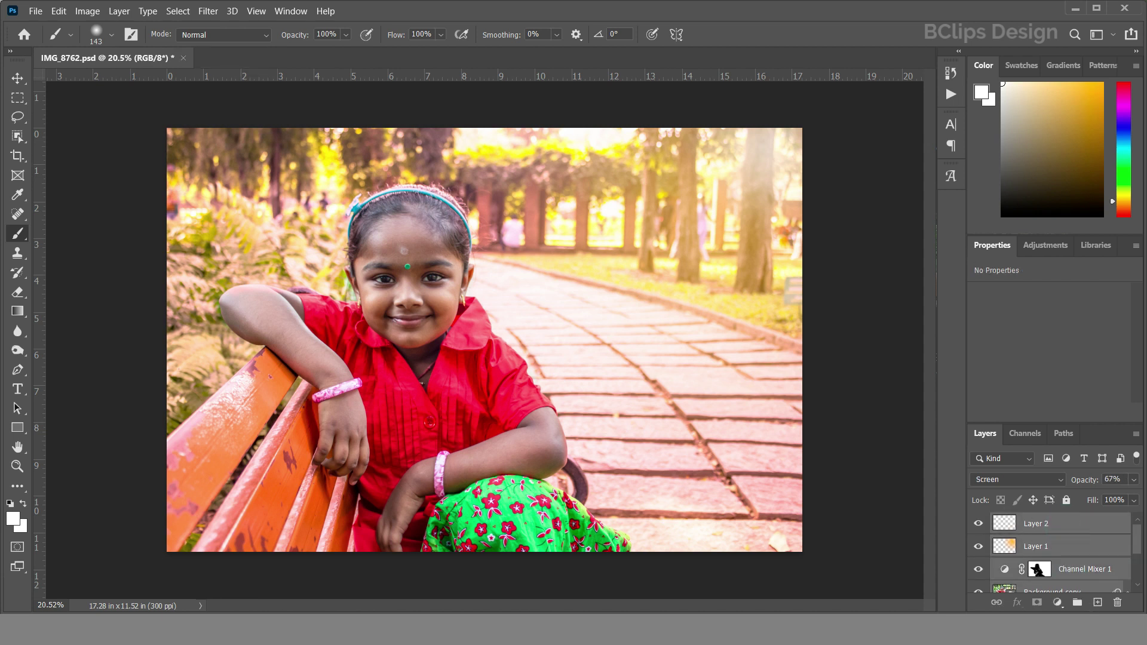
{"action": "left_click", "coordinate": [1076, 602]}
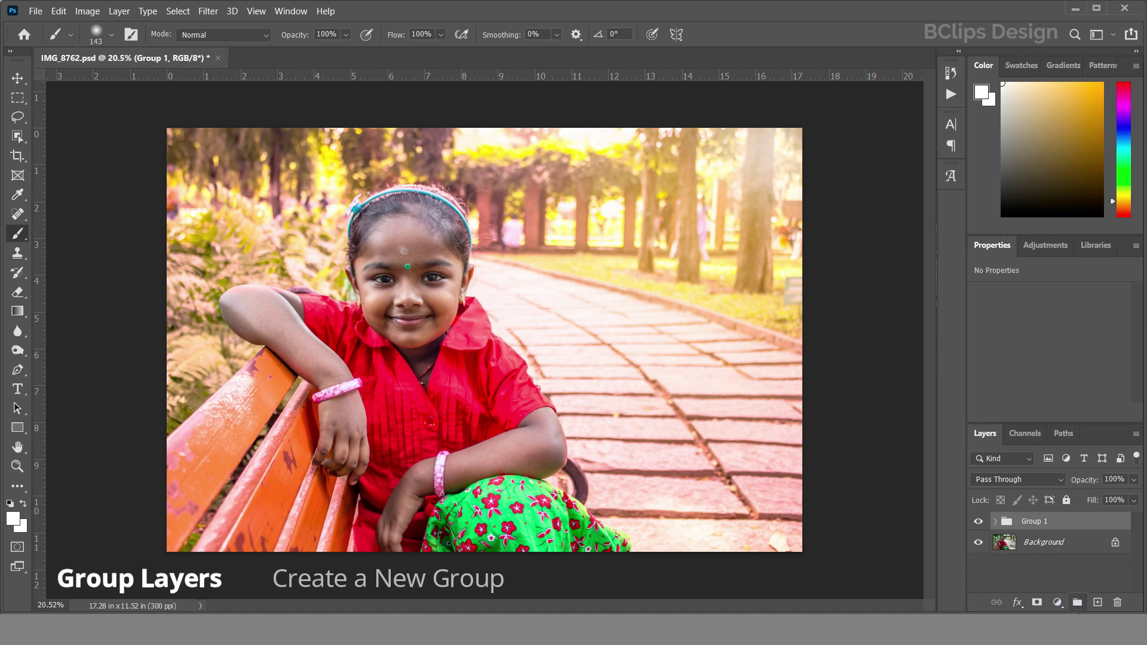
- Toggle the visibility of Group 1 off and on to compare the original photo with the edit
{"action": "left_click", "coordinate": [978, 522]}
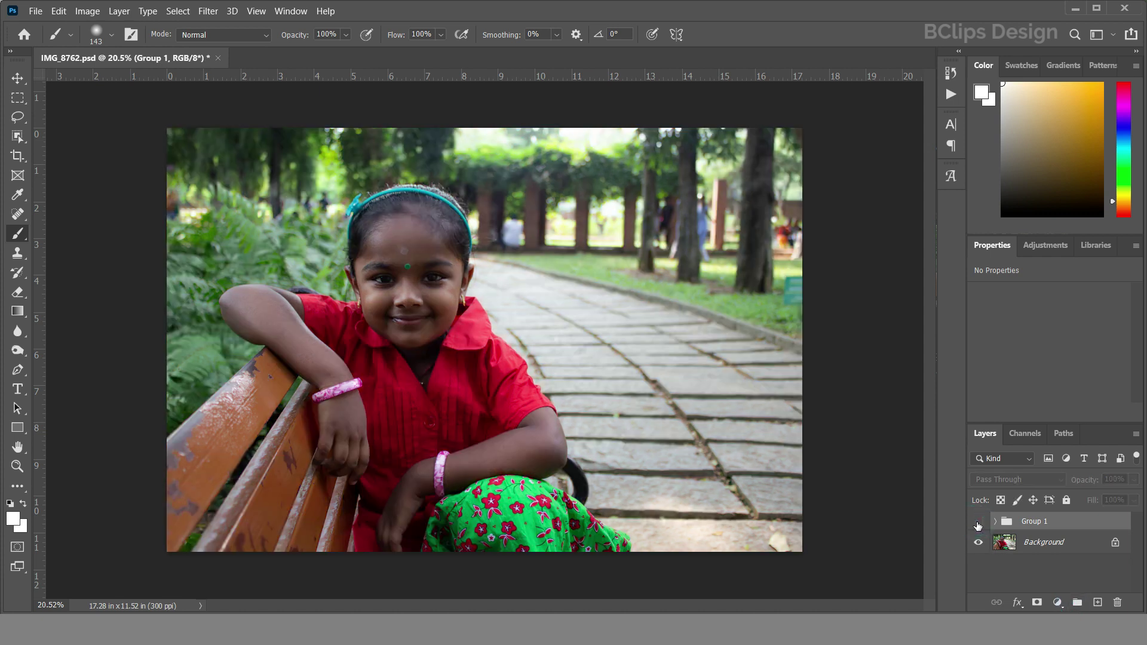
{"action": "left_click", "coordinate": [978, 524]}
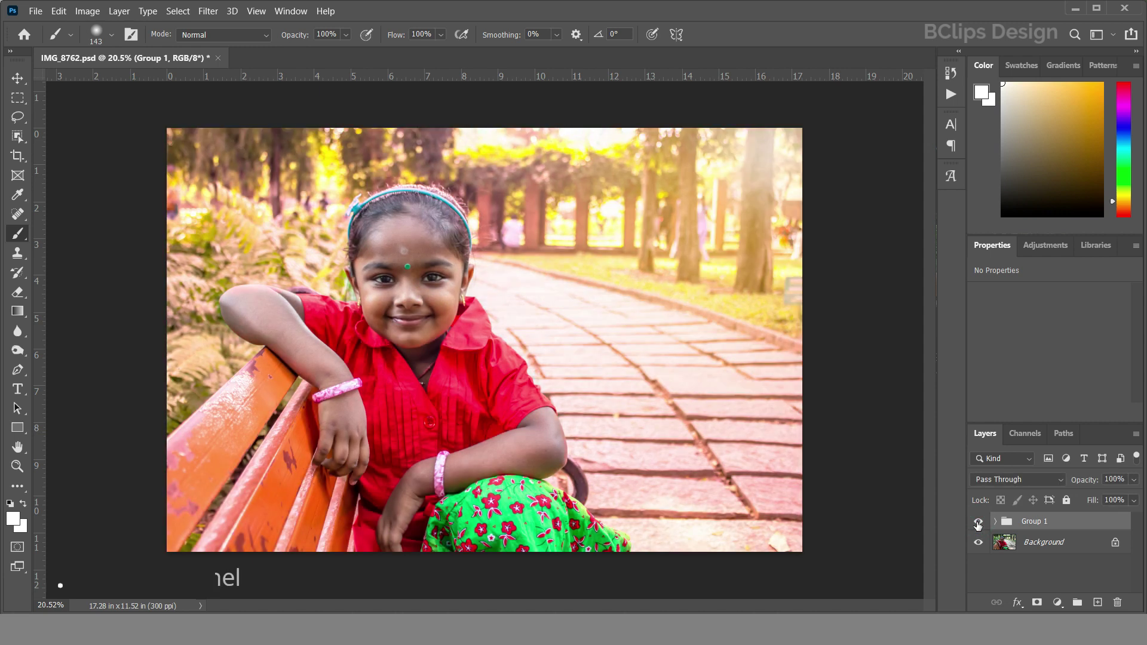
{"action": "left_click", "coordinate": [978, 524]}
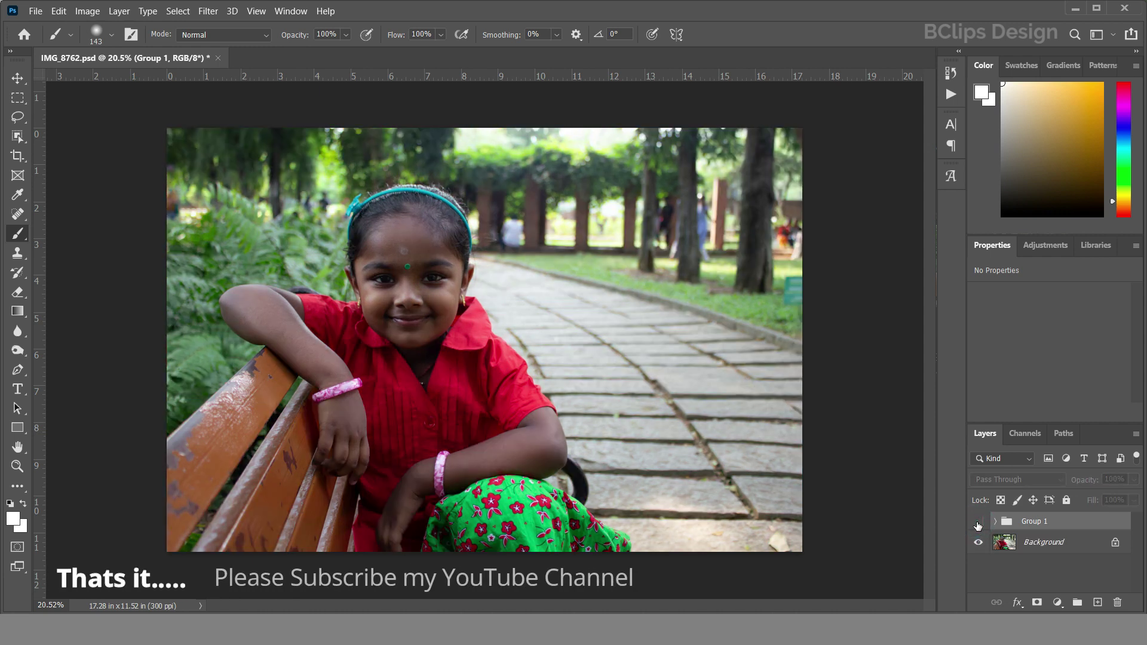
{"action": "left_click", "coordinate": [978, 523]}
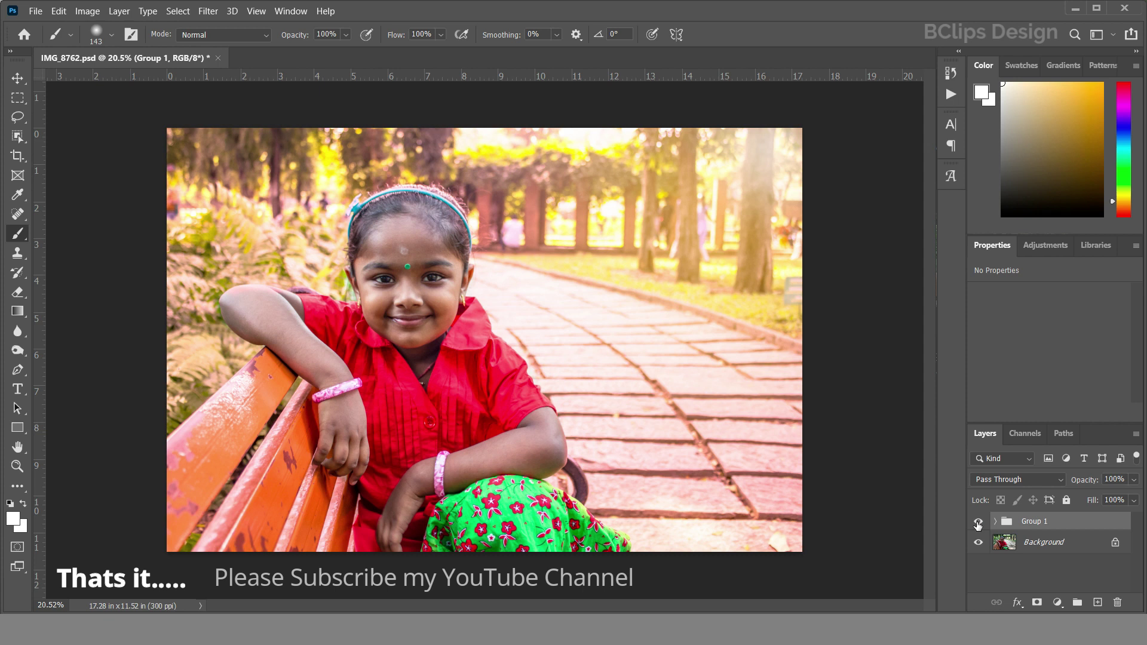